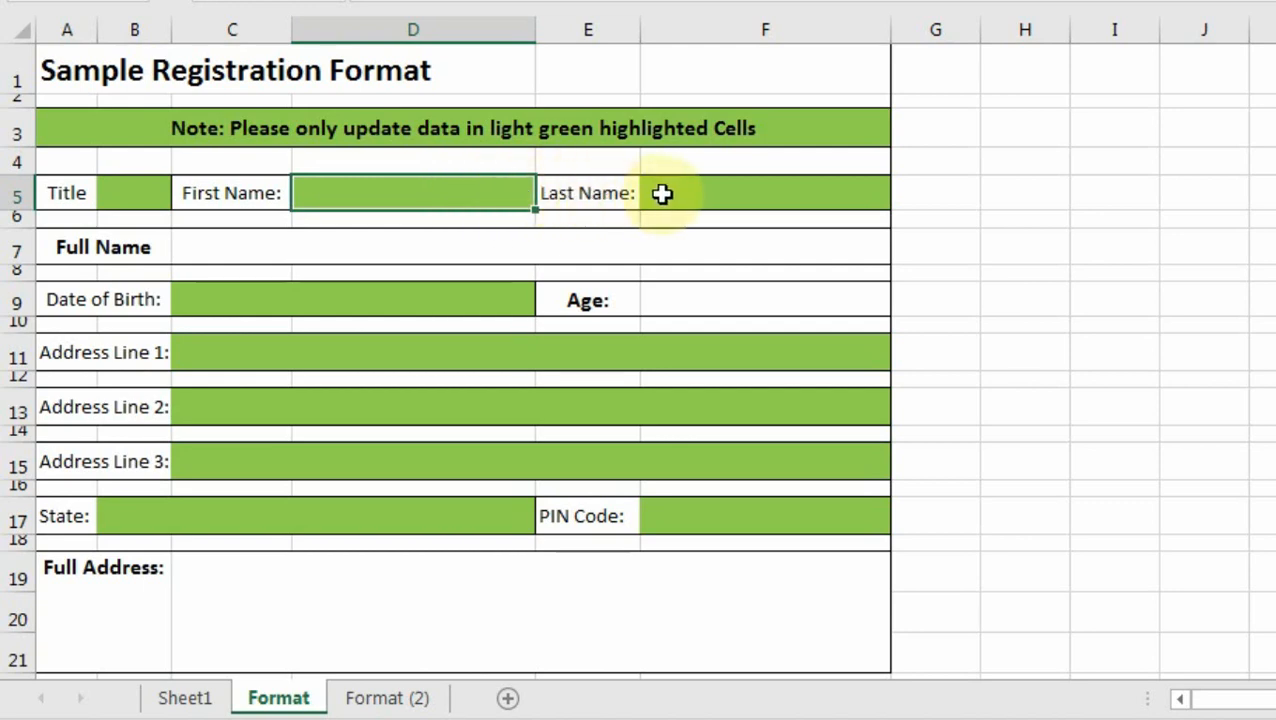
# On the Format sheet, try to edit the locked Full Name cell.
pyautogui.click(664, 194)
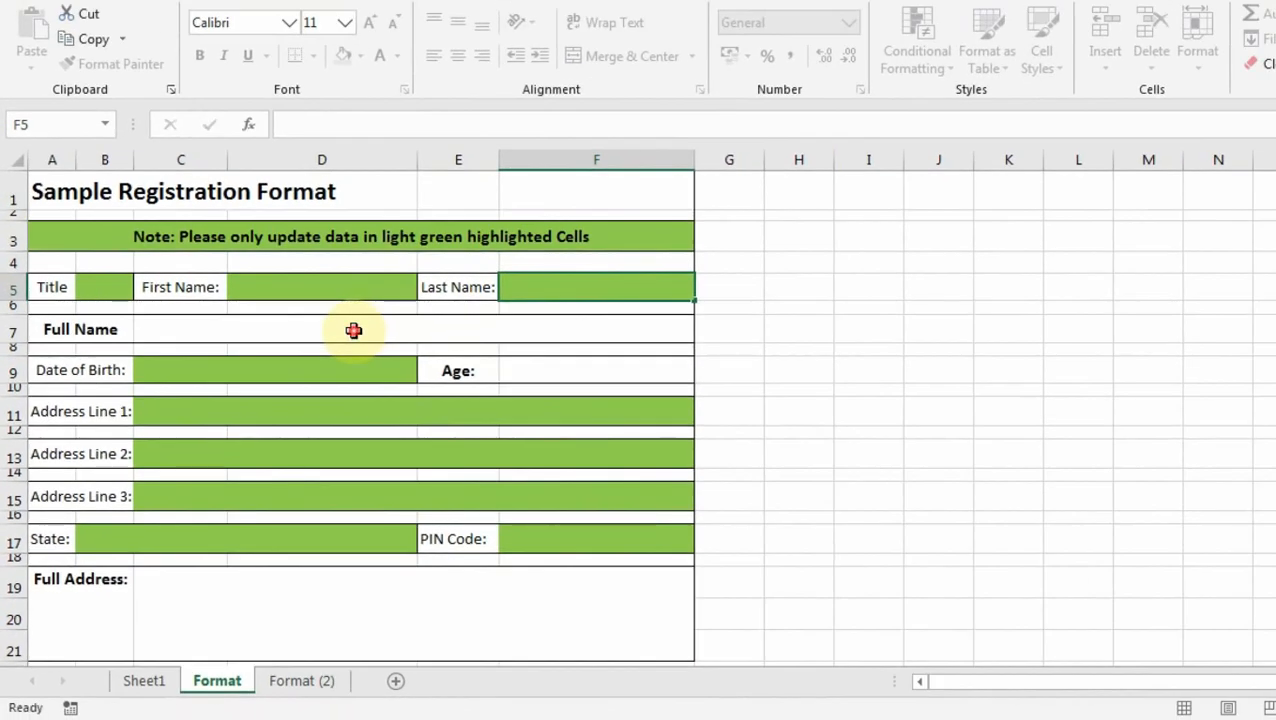
pyautogui.click(456, 255)
pyautogui.doubleClick(354, 331)
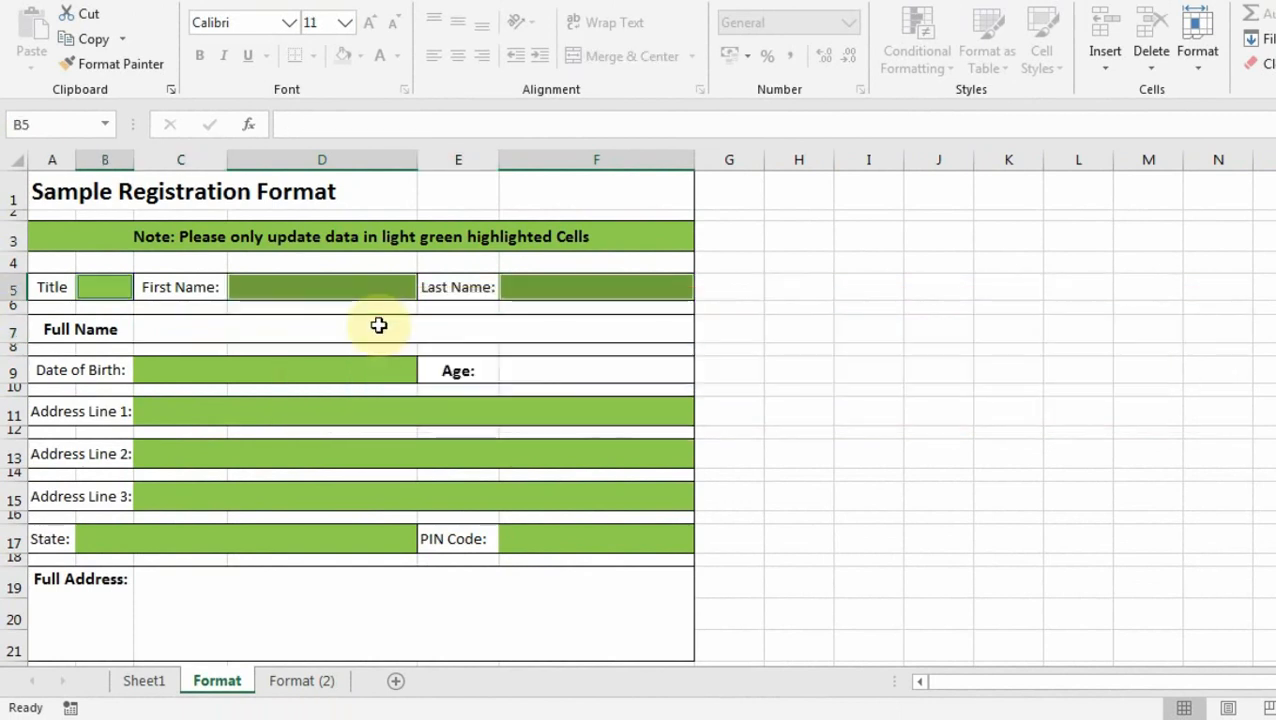
# Switch to Format (2) and step through its editable green input cells.
pyautogui.click(290, 681)
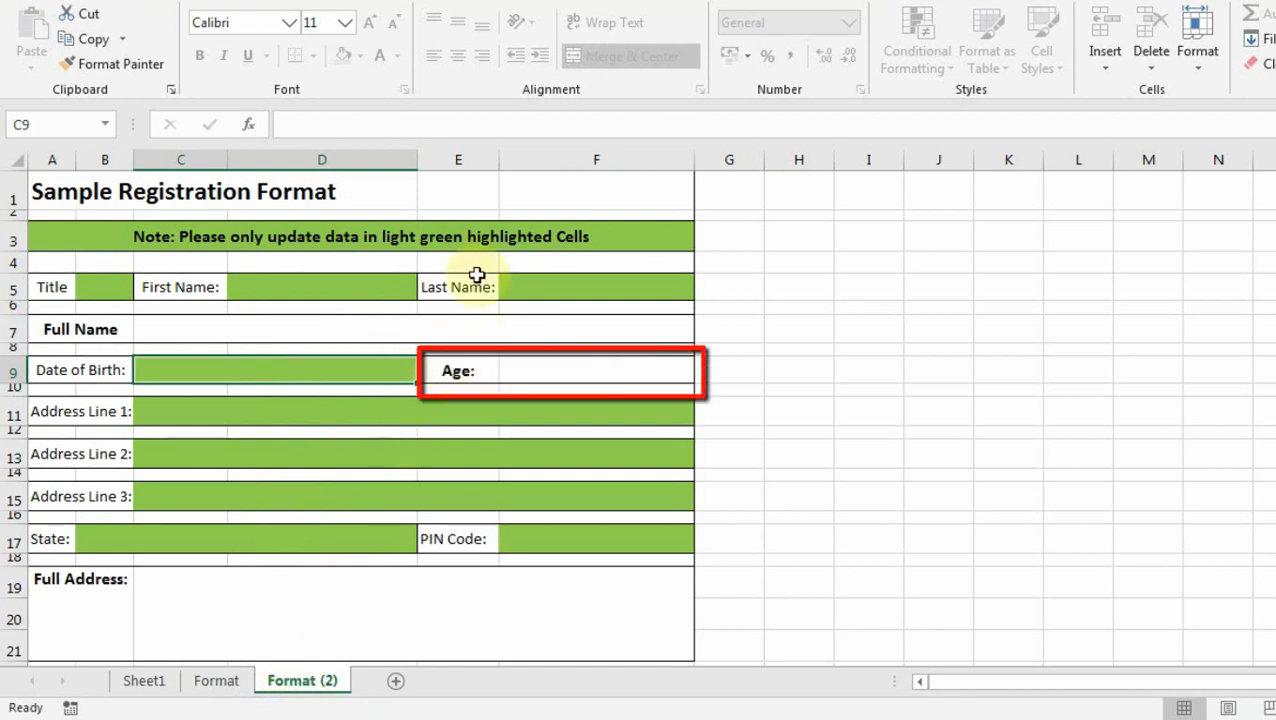
pyautogui.click(250, 407)
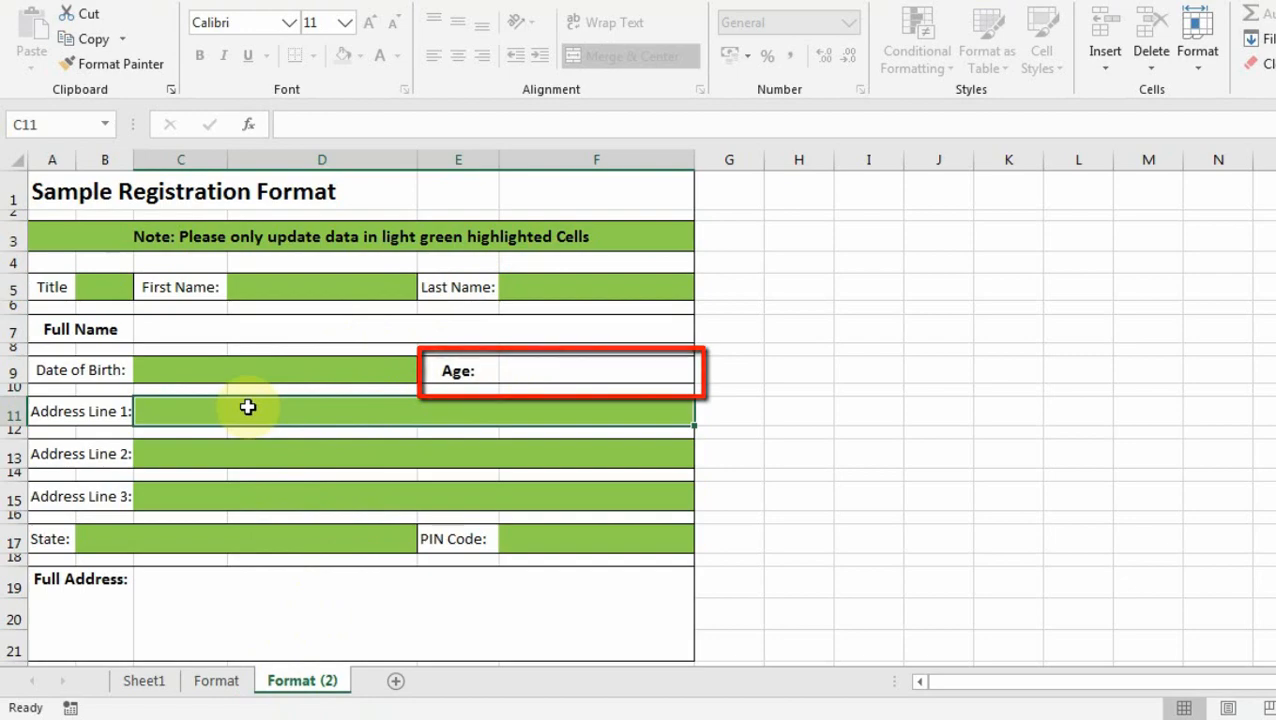
pyautogui.press('Return')
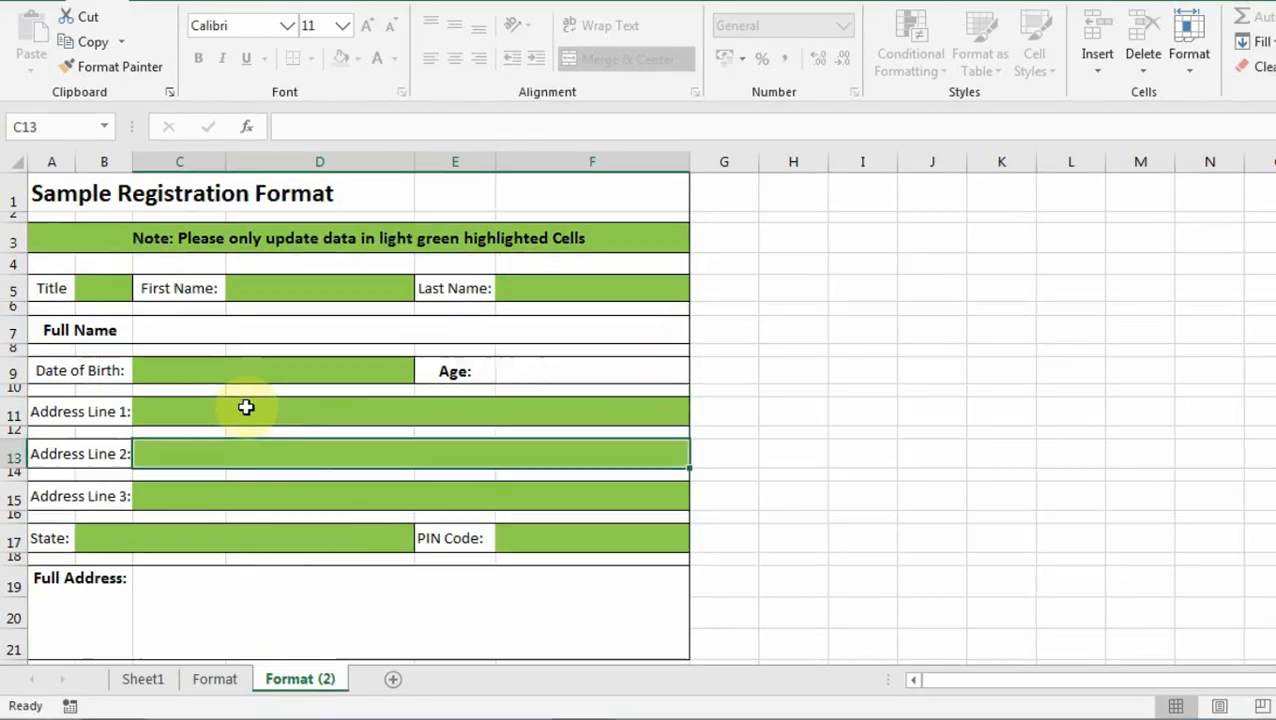
pyautogui.press('Up')
pyautogui.press('Up')
pyautogui.press('Down')
pyautogui.press('Down')
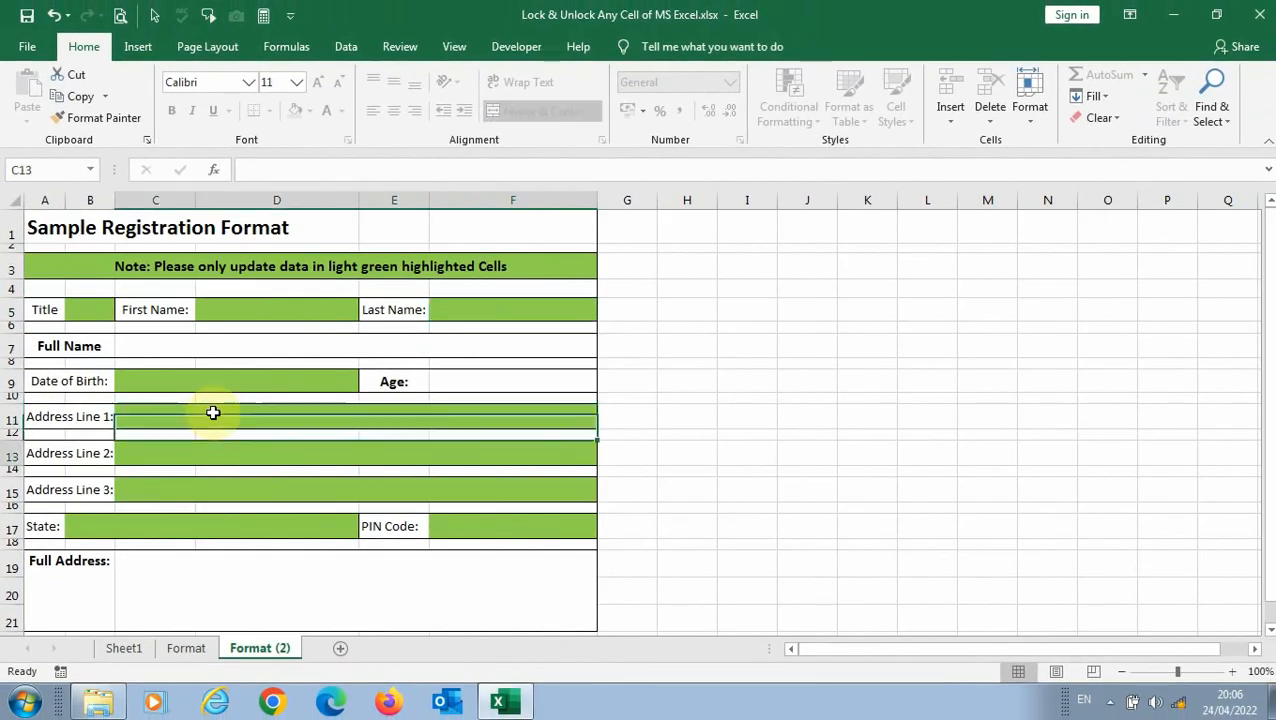
pyautogui.press('Tab')
pyautogui.press('Tab')
pyautogui.press('Tab')
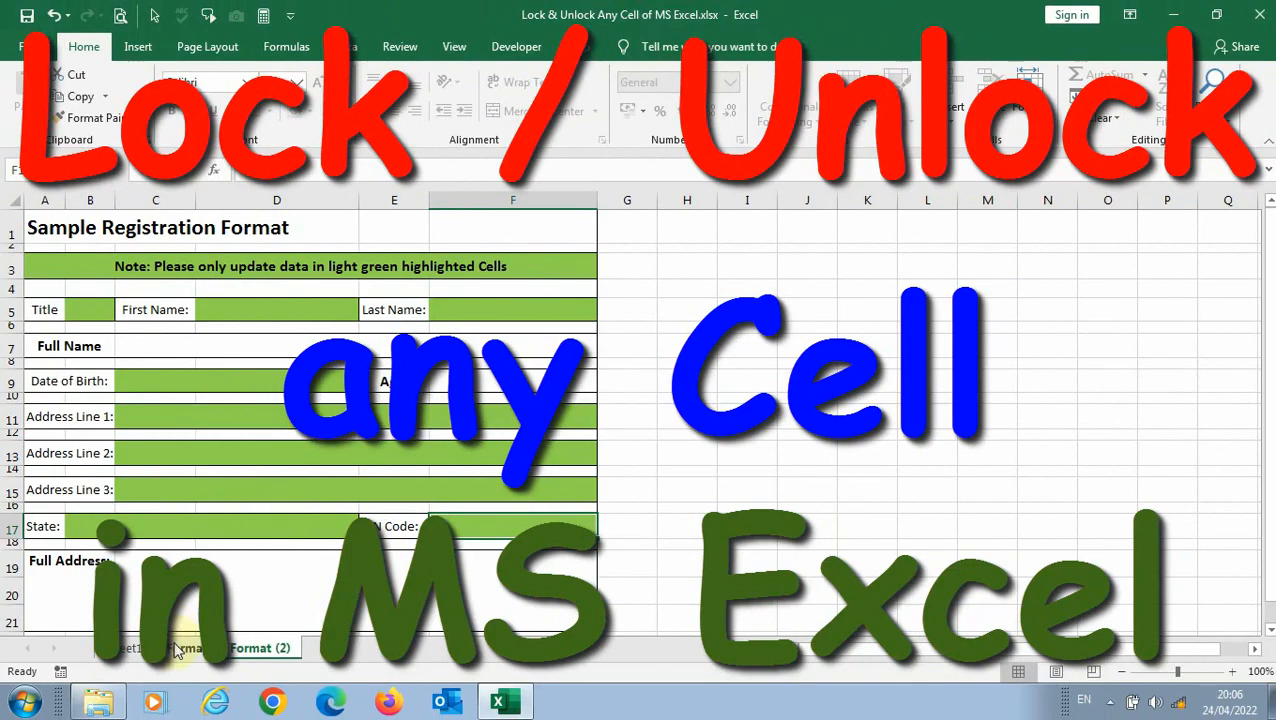
# Return to the Format sheet and view the Full Name formula =B5&" "&D5&" "&F5.
pyautogui.click(176, 650)
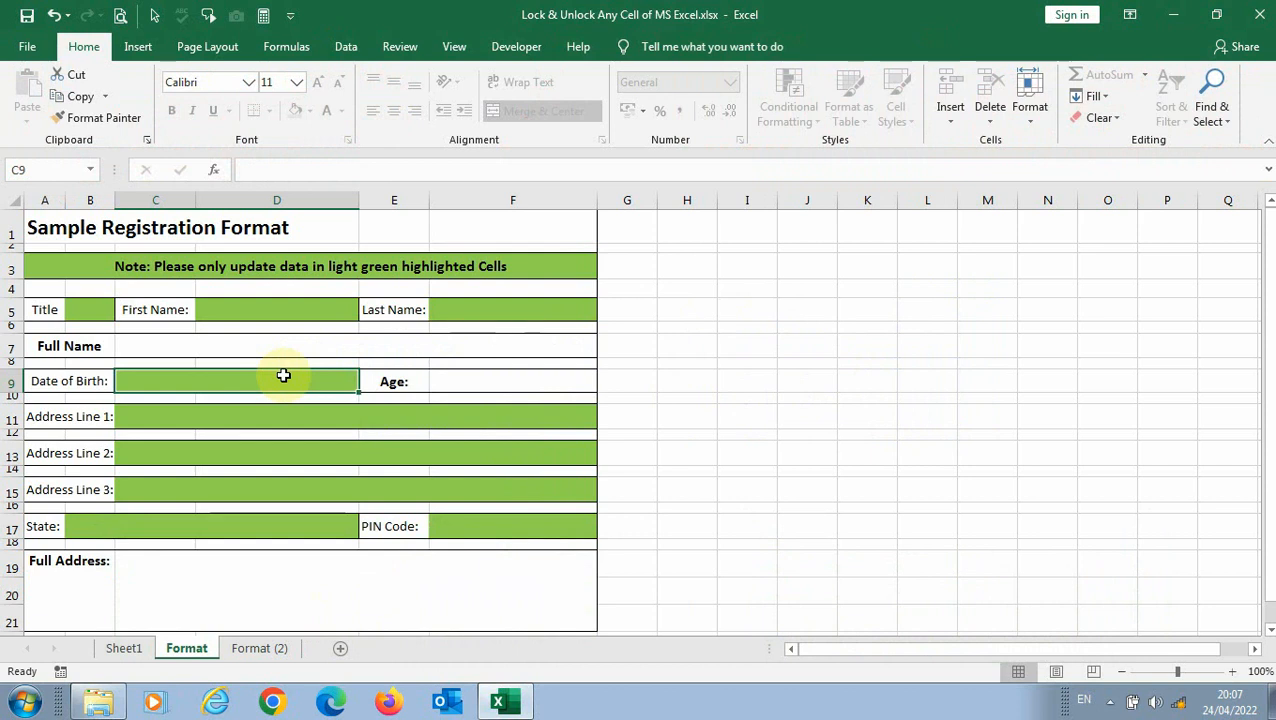
pyautogui.click(248, 351)
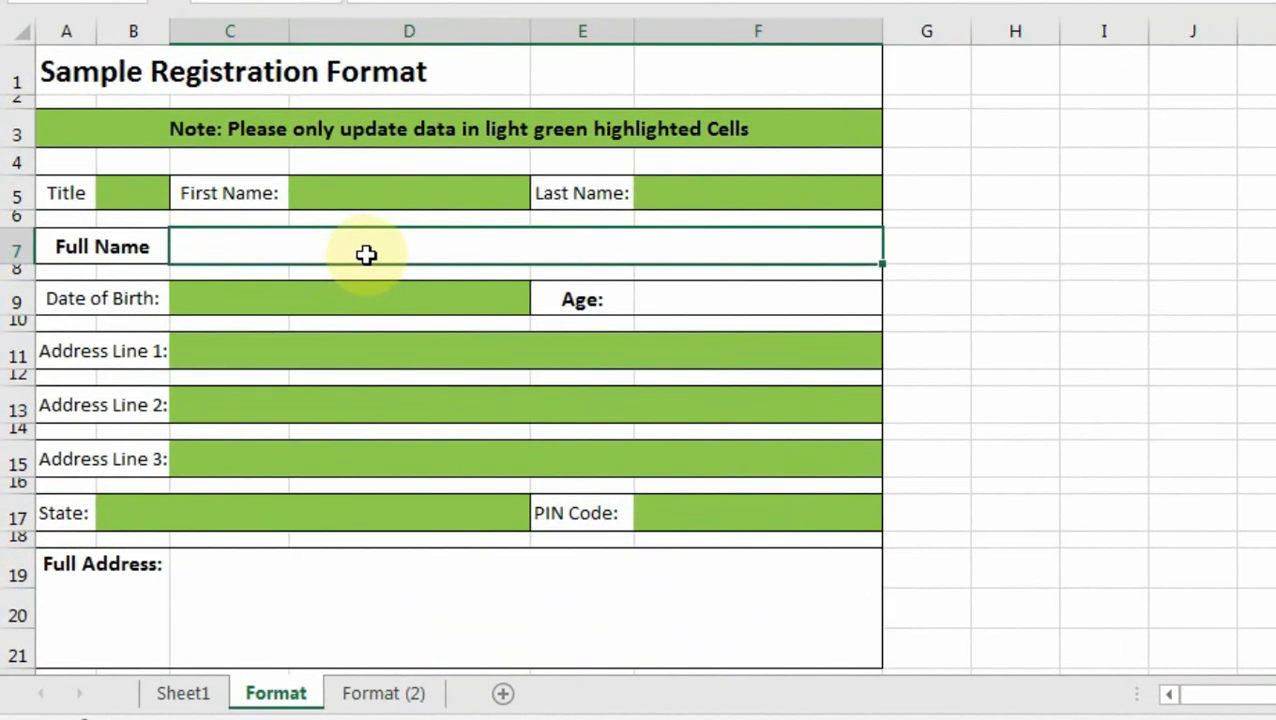
# Switch to Sheet1 and look over its Date of Birth entry and note banner.
pyautogui.click(180, 693)
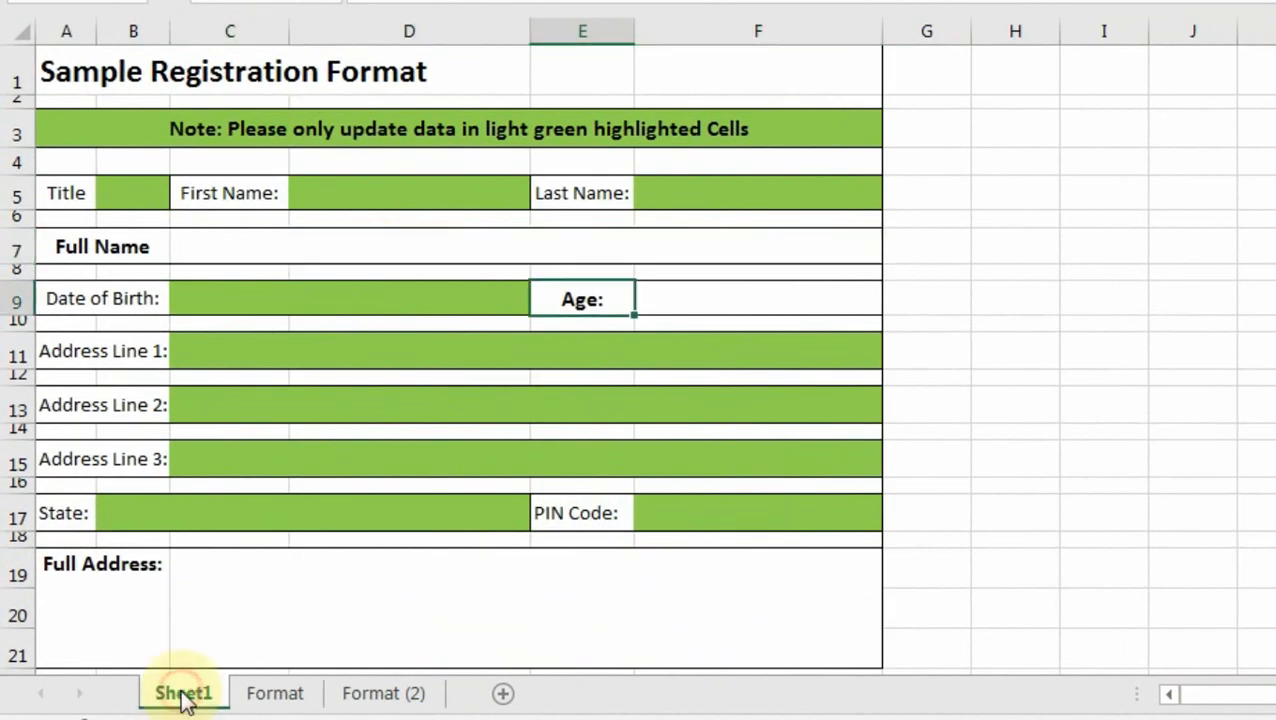
pyautogui.click(344, 287)
pyautogui.click(408, 124)
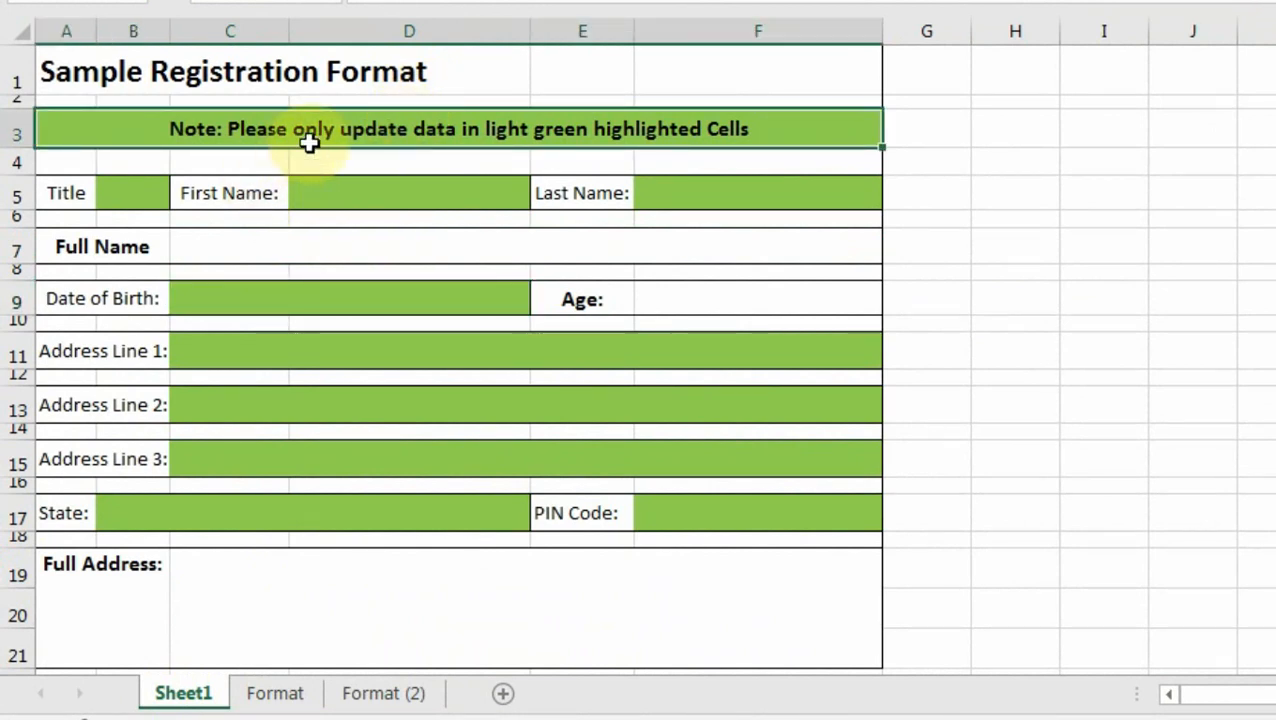
pyautogui.click(423, 298)
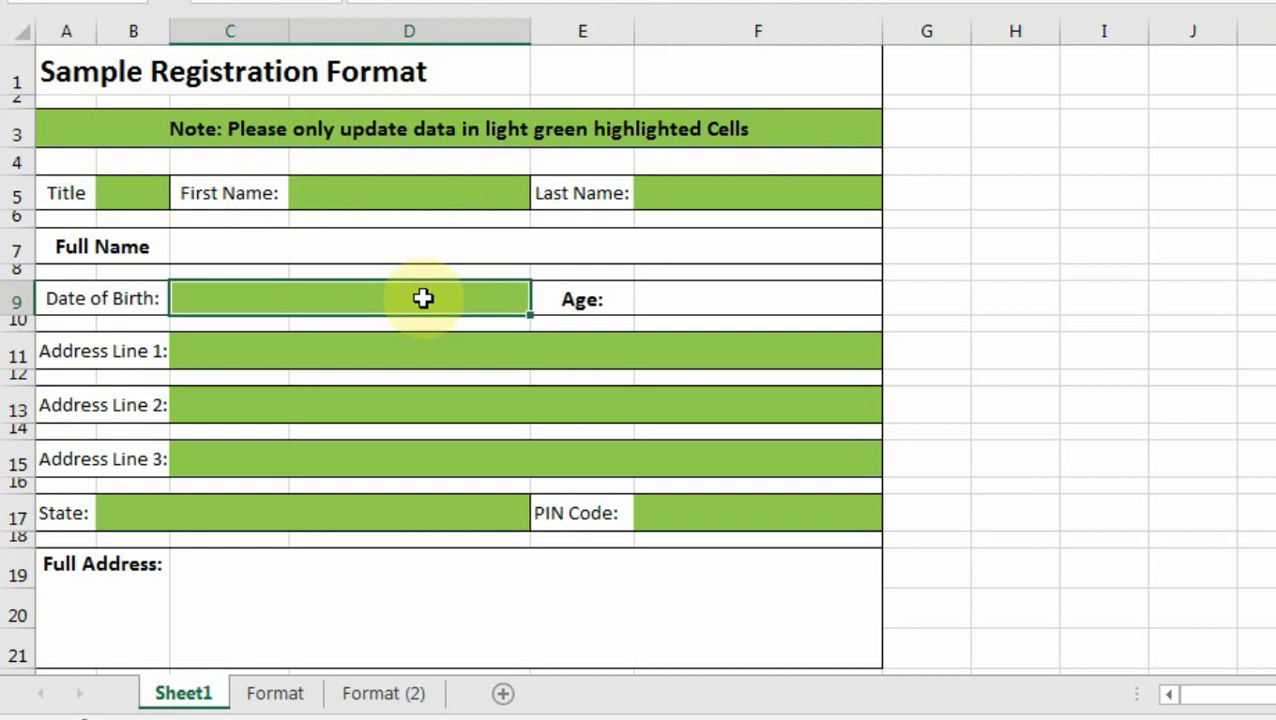
# Enter =B5&" "&D5&" "&F5 in Sheet1's Full Name cell.
pyautogui.click(412, 246)
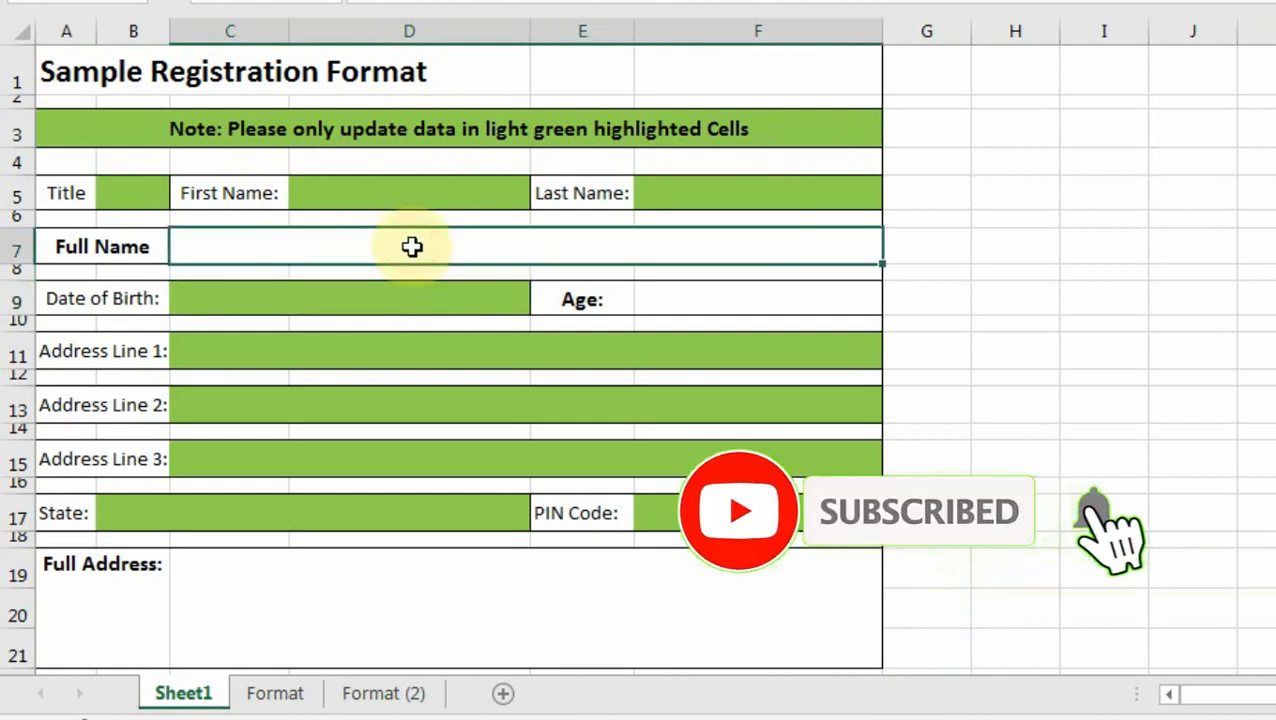
pyautogui.write('=B5&" "&D5&" "&F5')
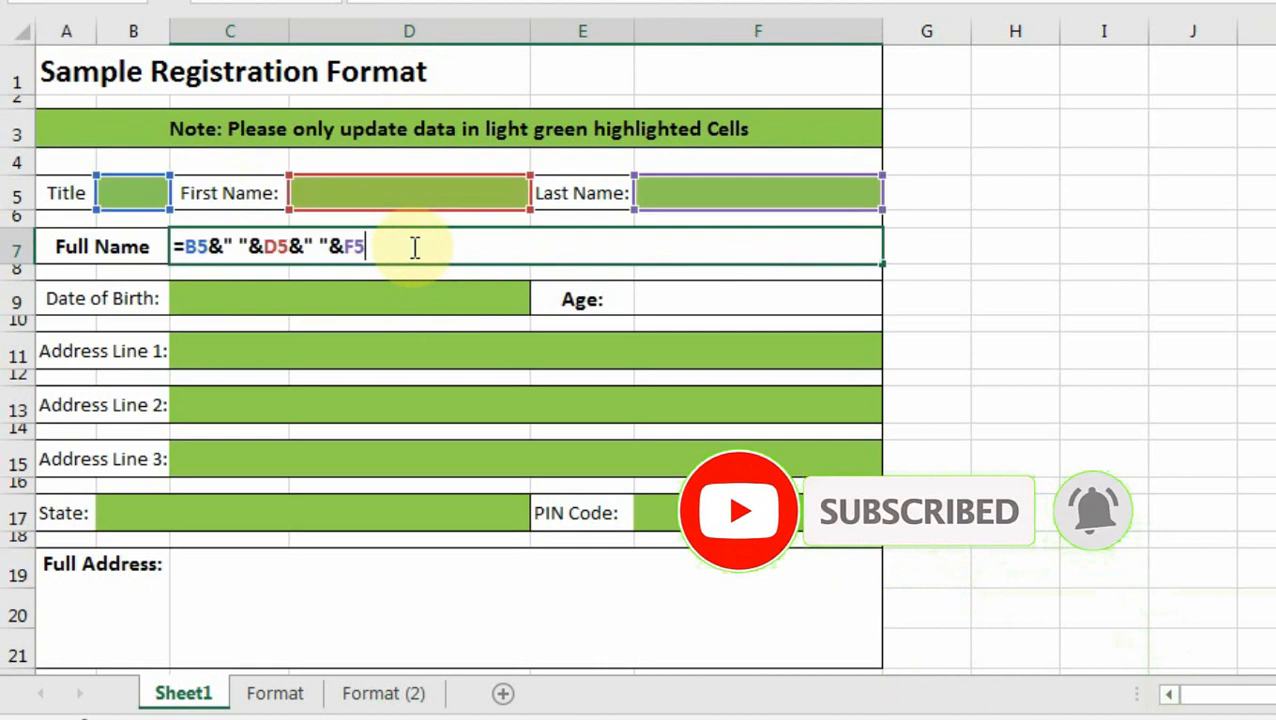
pyautogui.click(427, 349)
pyautogui.click(743, 298)
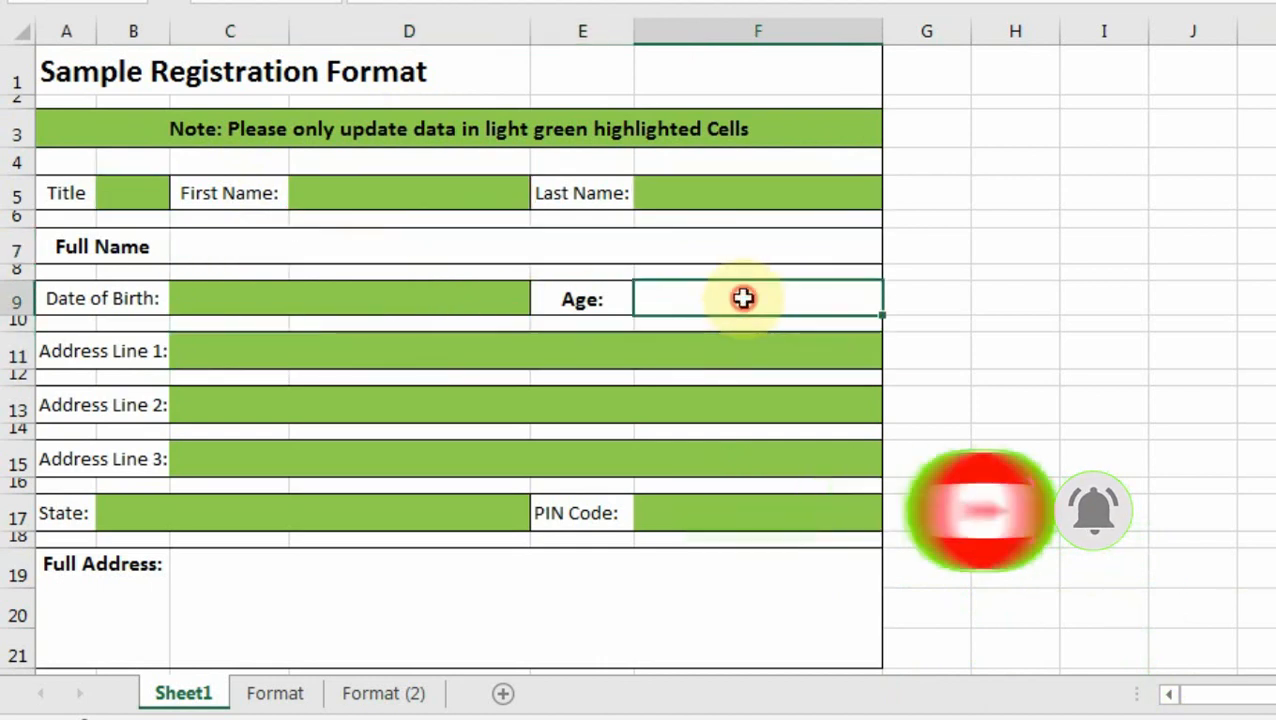
pyautogui.click(634, 359)
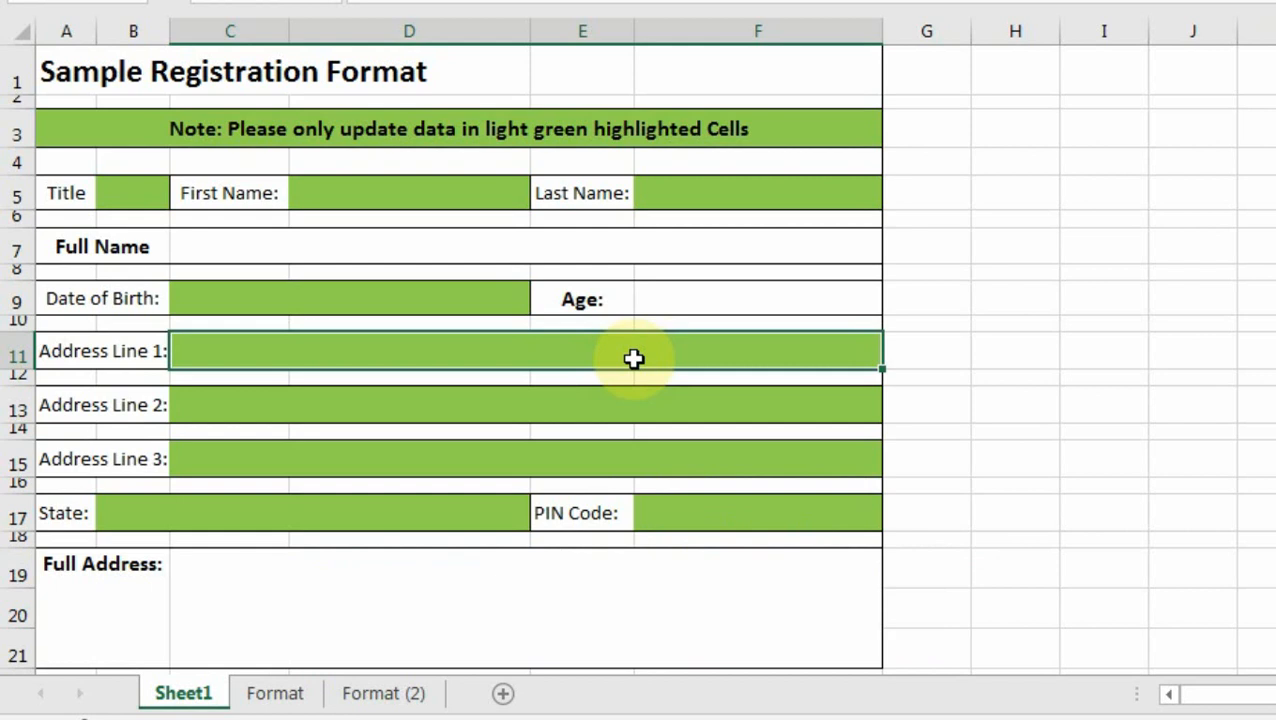
# Make a copy of Sheet1 placed before the Format sheet.
pyautogui.rightClick(195, 705)
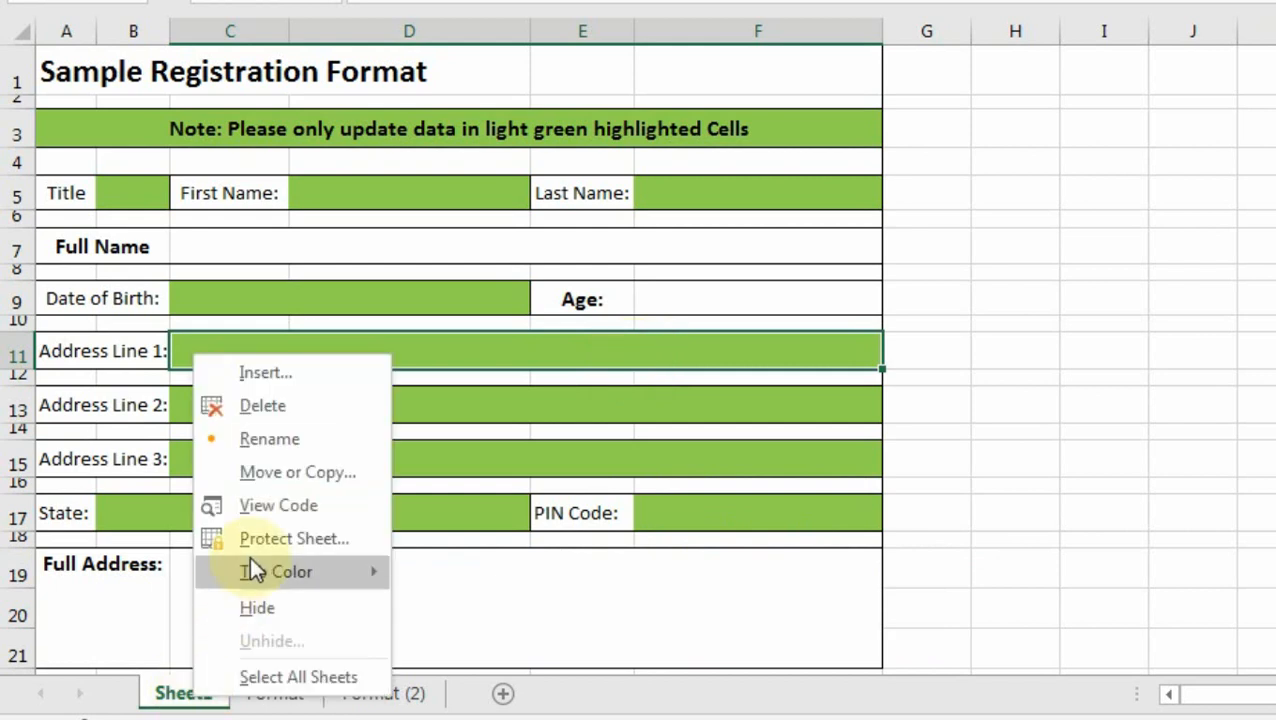
pyautogui.click(297, 472)
pyautogui.click(228, 441)
pyautogui.click(122, 575)
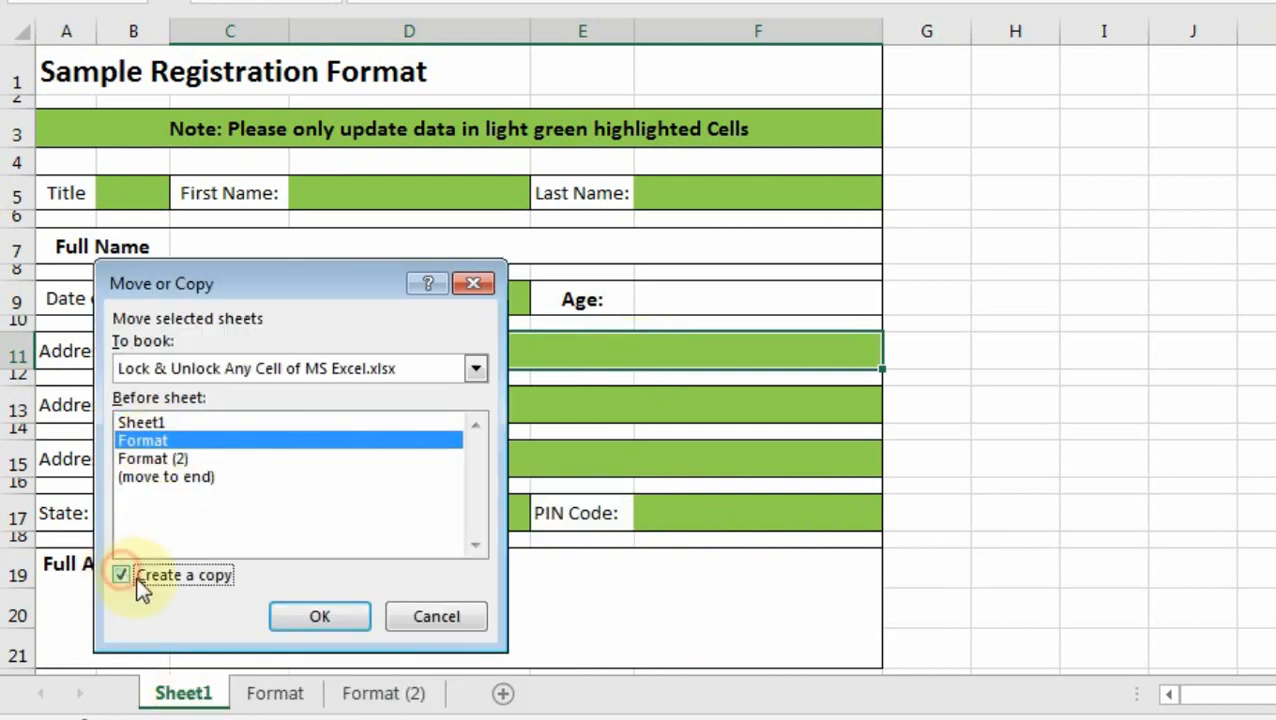
pyautogui.click(319, 615)
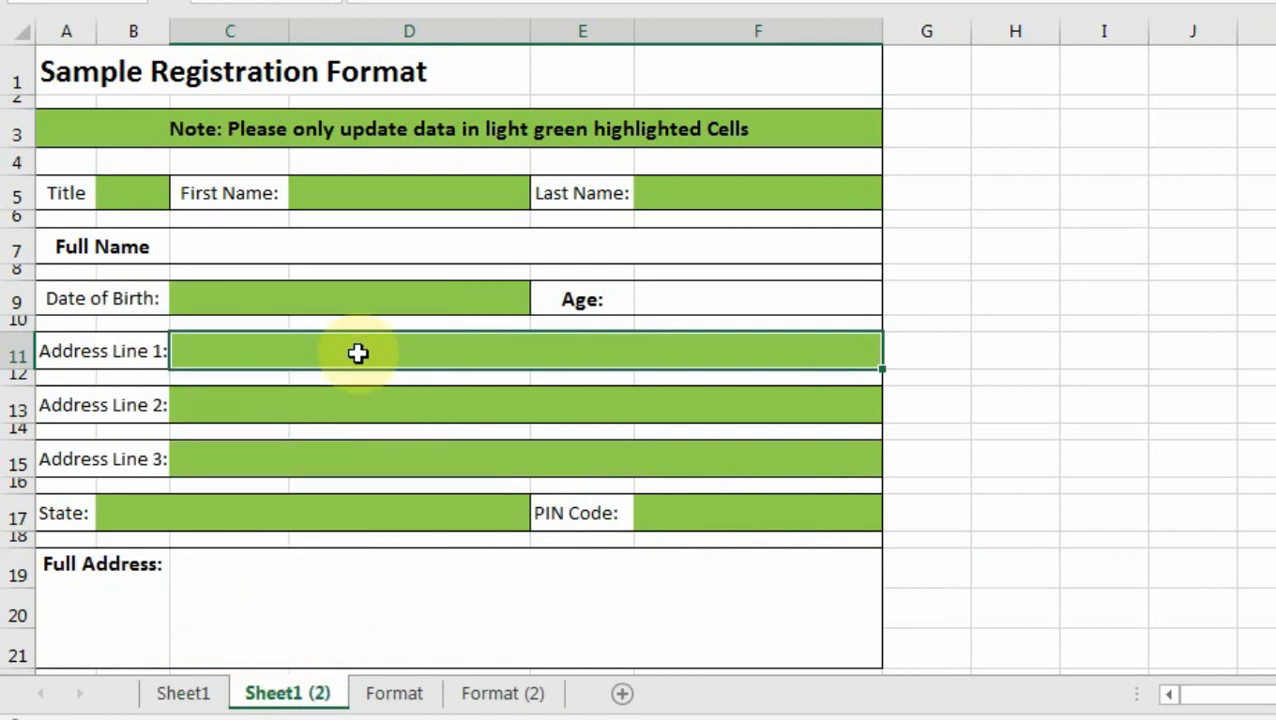
# Select the green input cells from Title through Address Line 3 together.
pyautogui.click(384, 301)
pyautogui.click(656, 244)
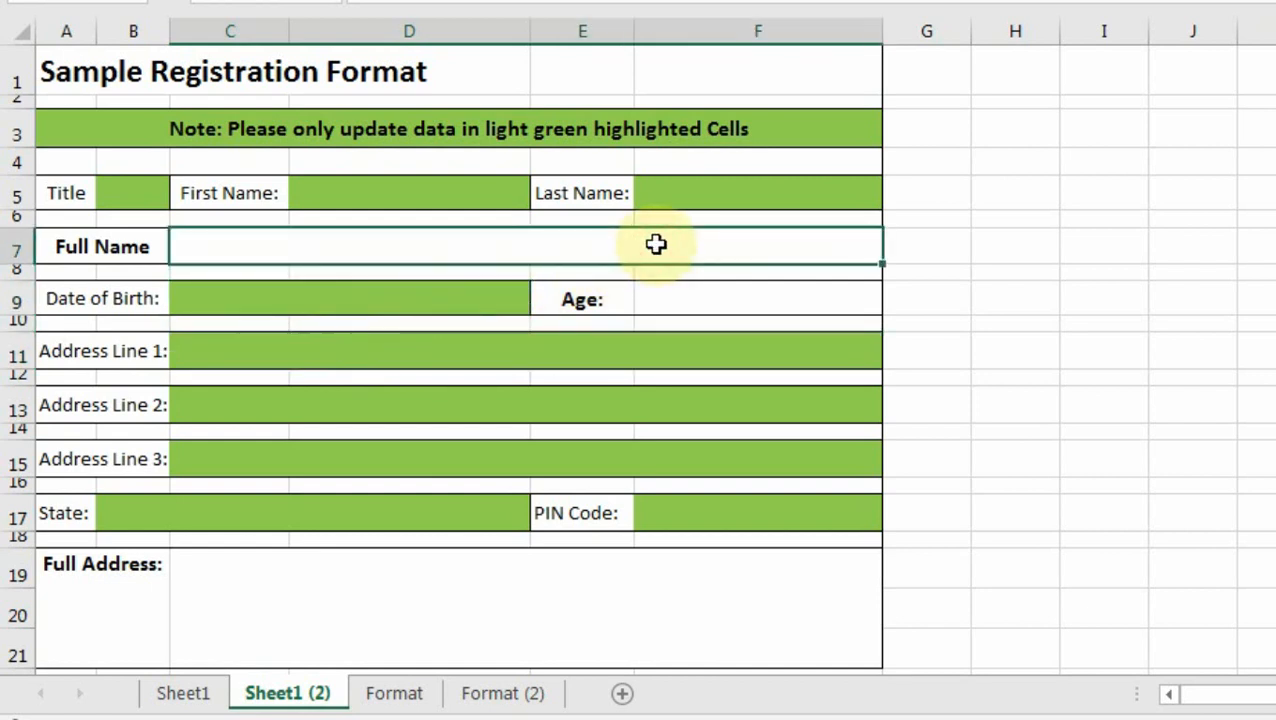
pyautogui.click(374, 200)
pyautogui.click(150, 195)
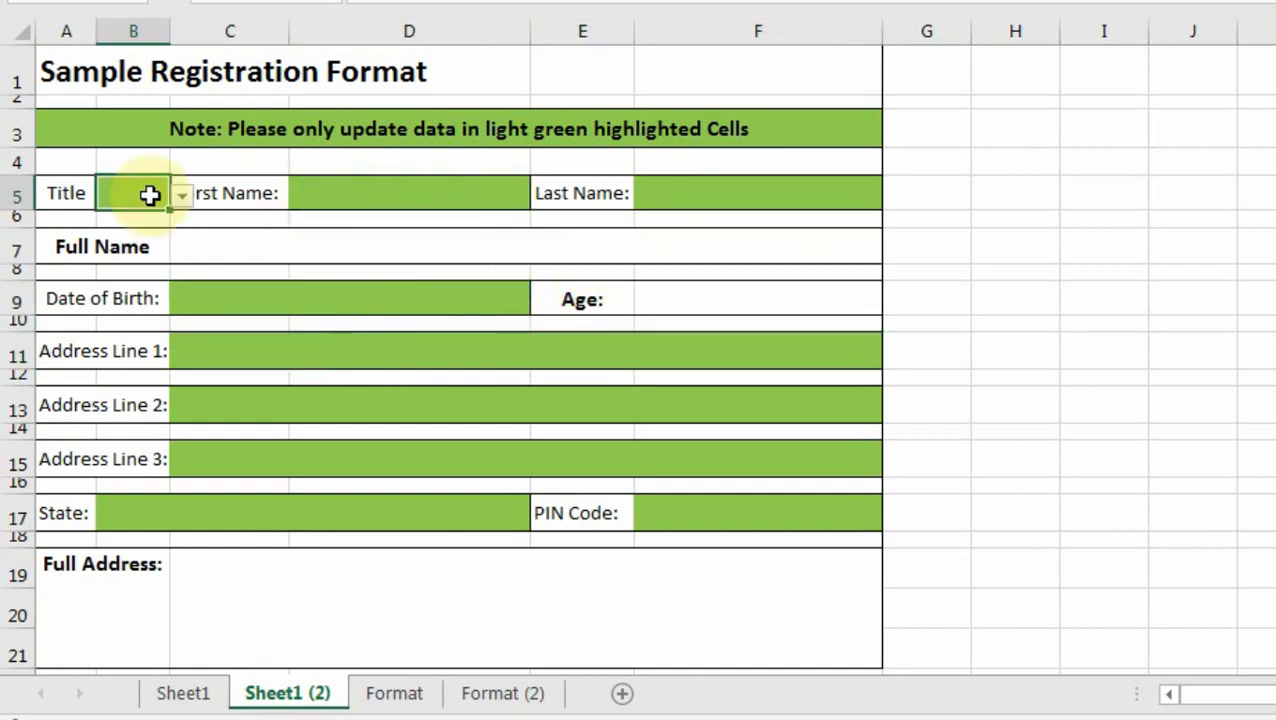
pyautogui.click(326, 189)
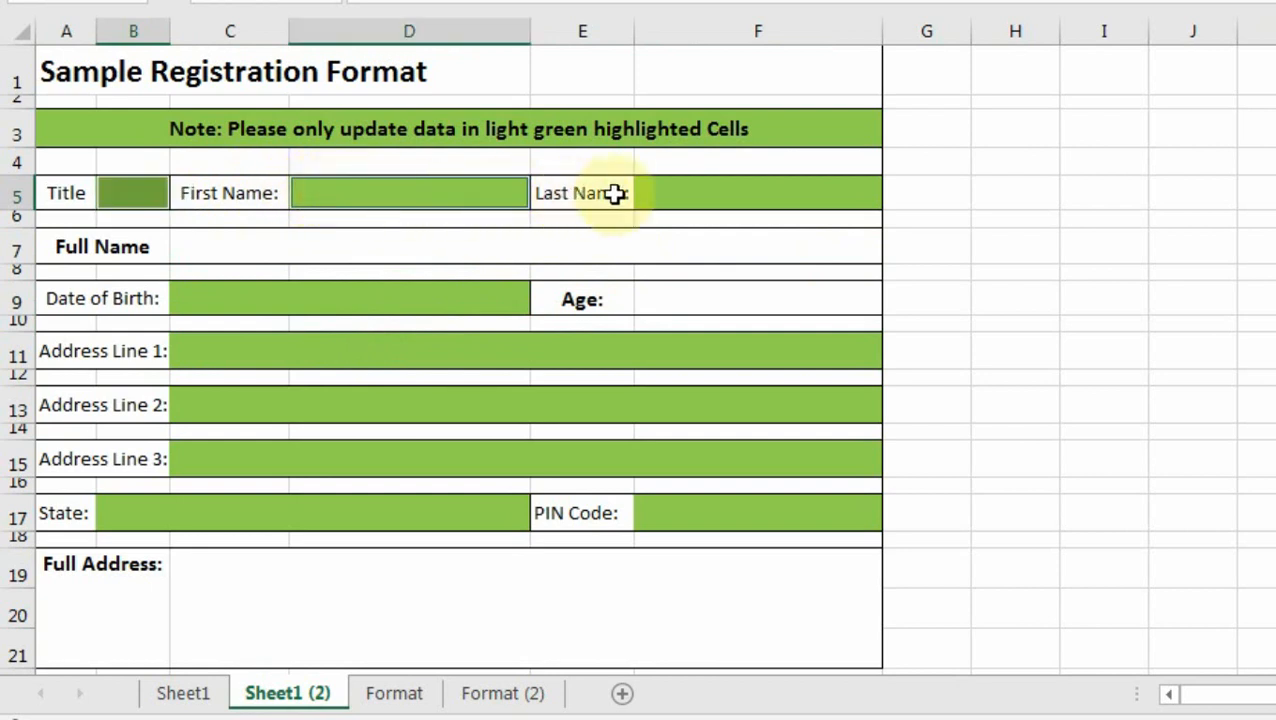
pyautogui.click(652, 191)
pyautogui.click(320, 299)
pyautogui.click(323, 351)
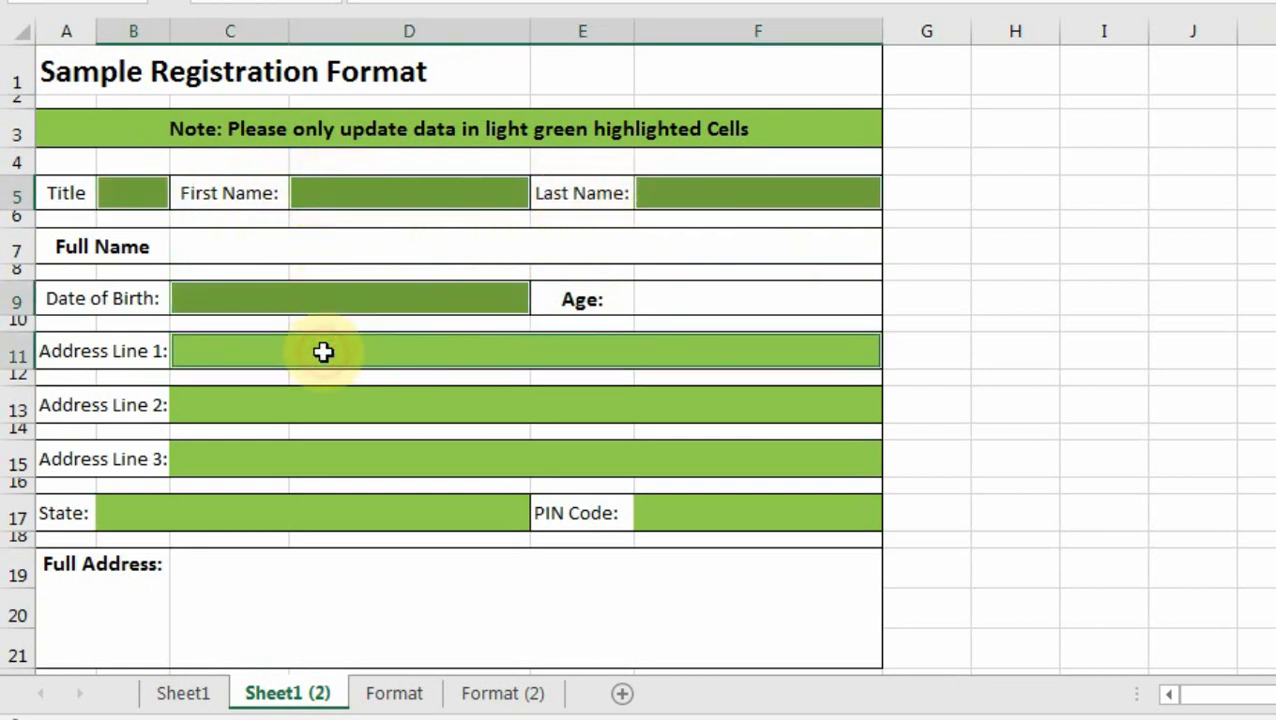
pyautogui.click(323, 405)
pyautogui.click(323, 455)
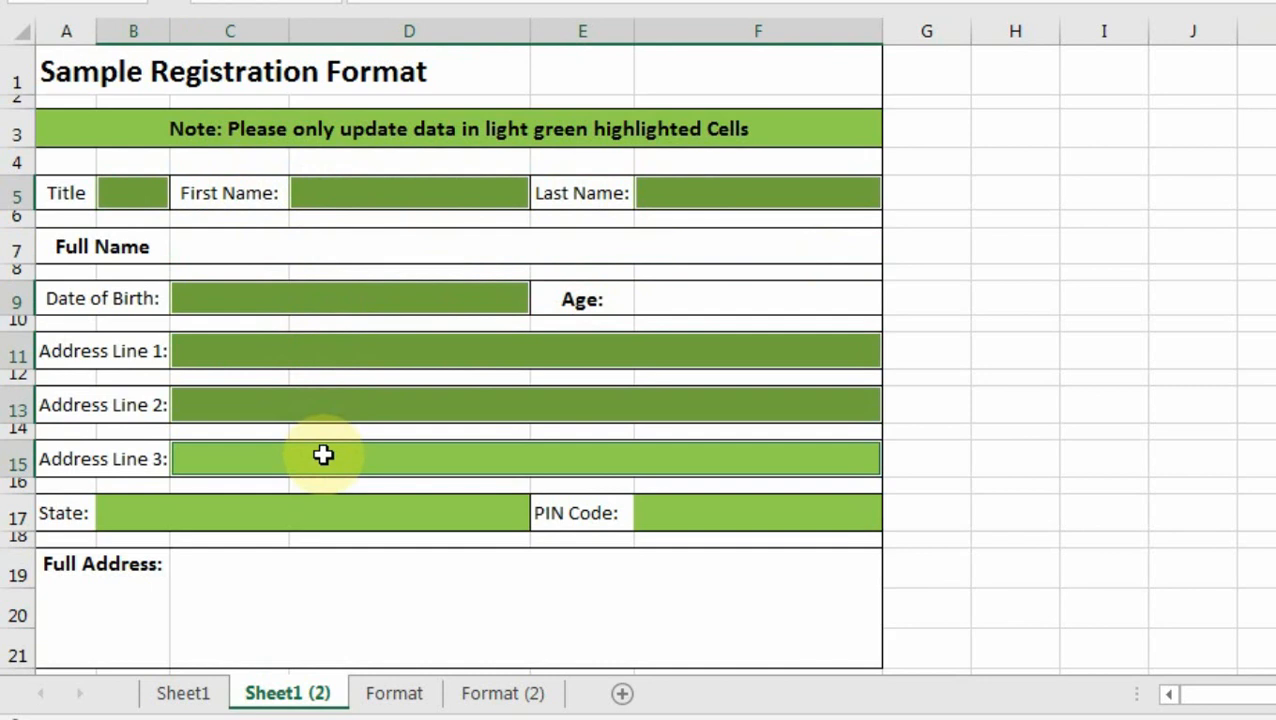
# Set Find and Replace to search for cells with the light green fill.
pyautogui.hotkey('ctrl', 'f')
pyautogui.click(965, 398)
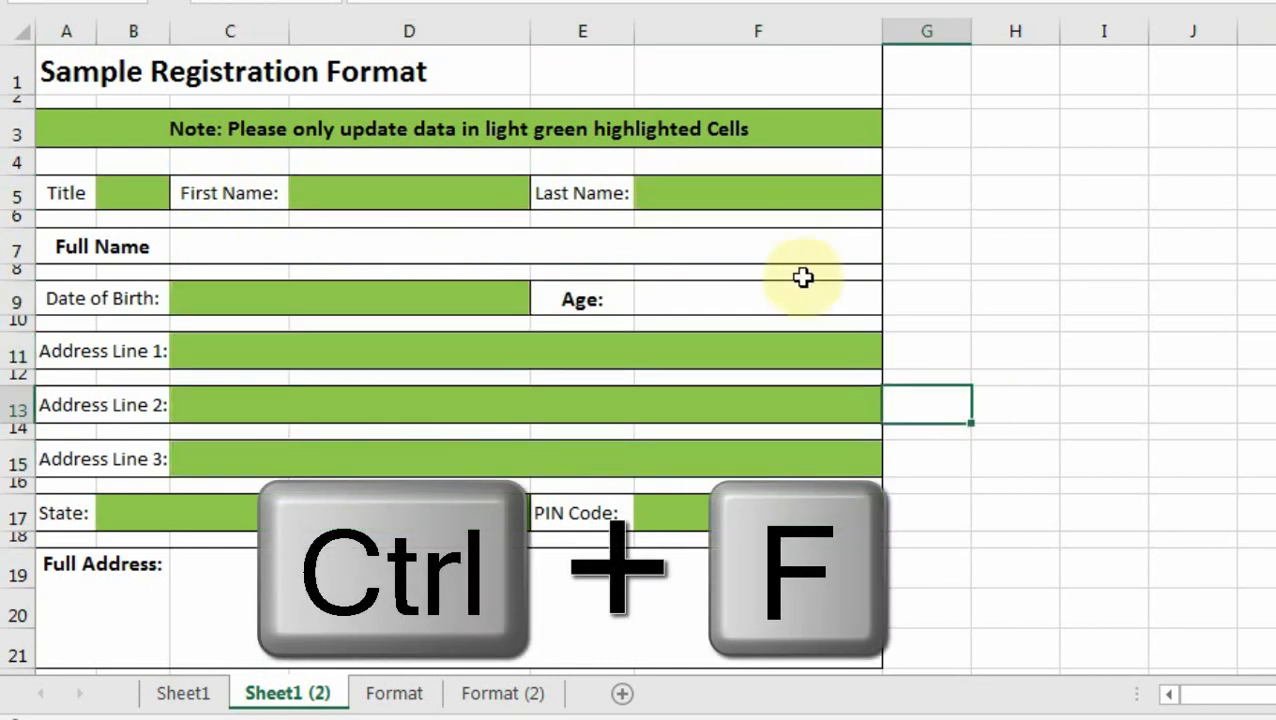
pyautogui.hotkey('ctrl', 'f')
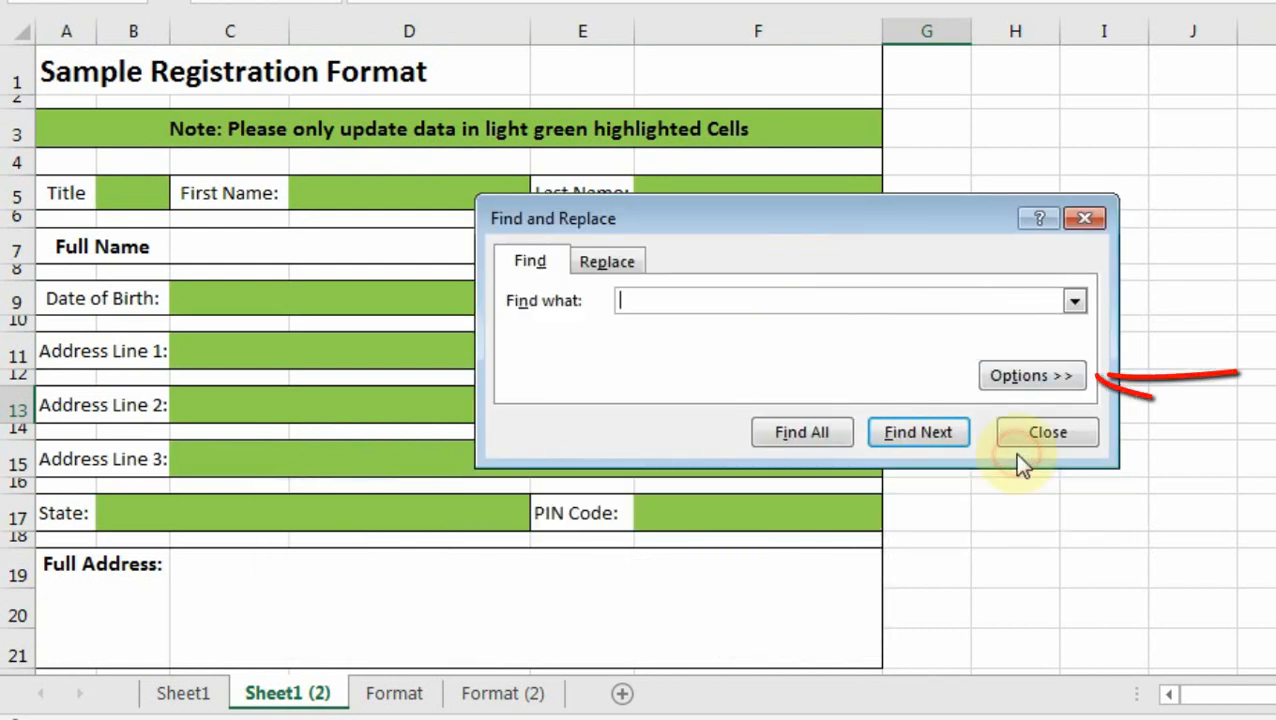
pyautogui.click(1035, 377)
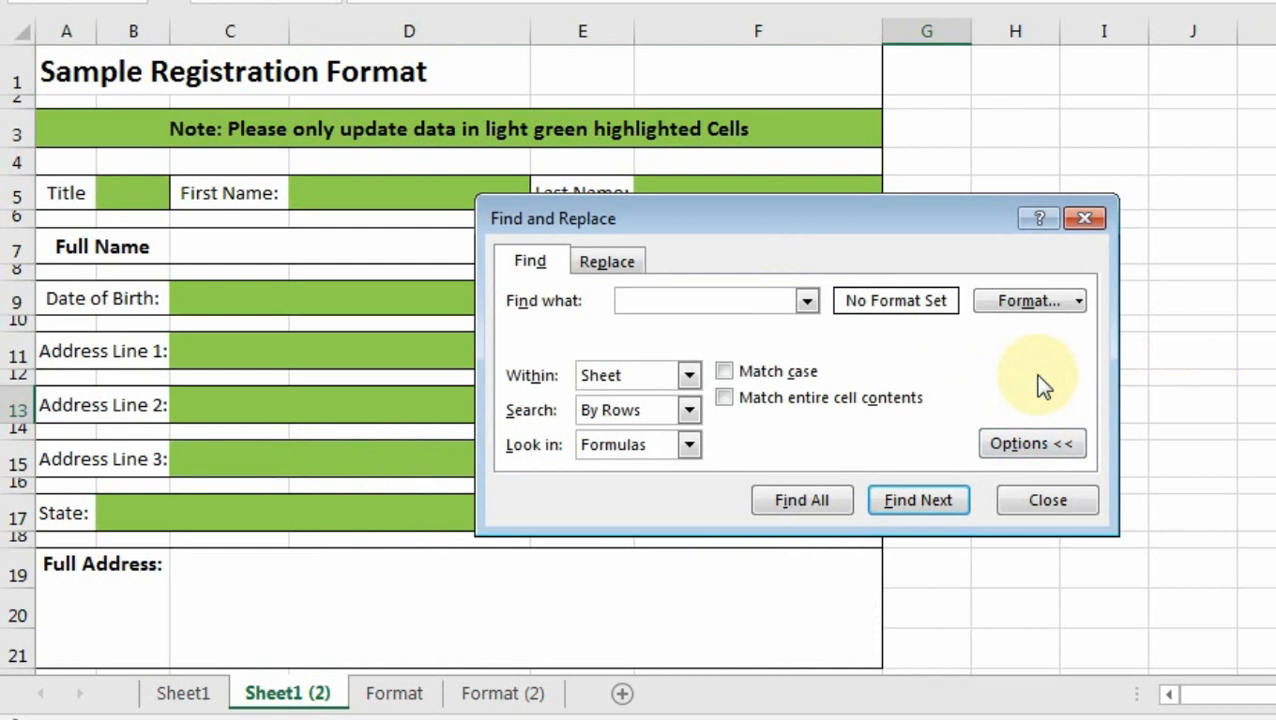
pyautogui.click(1021, 299)
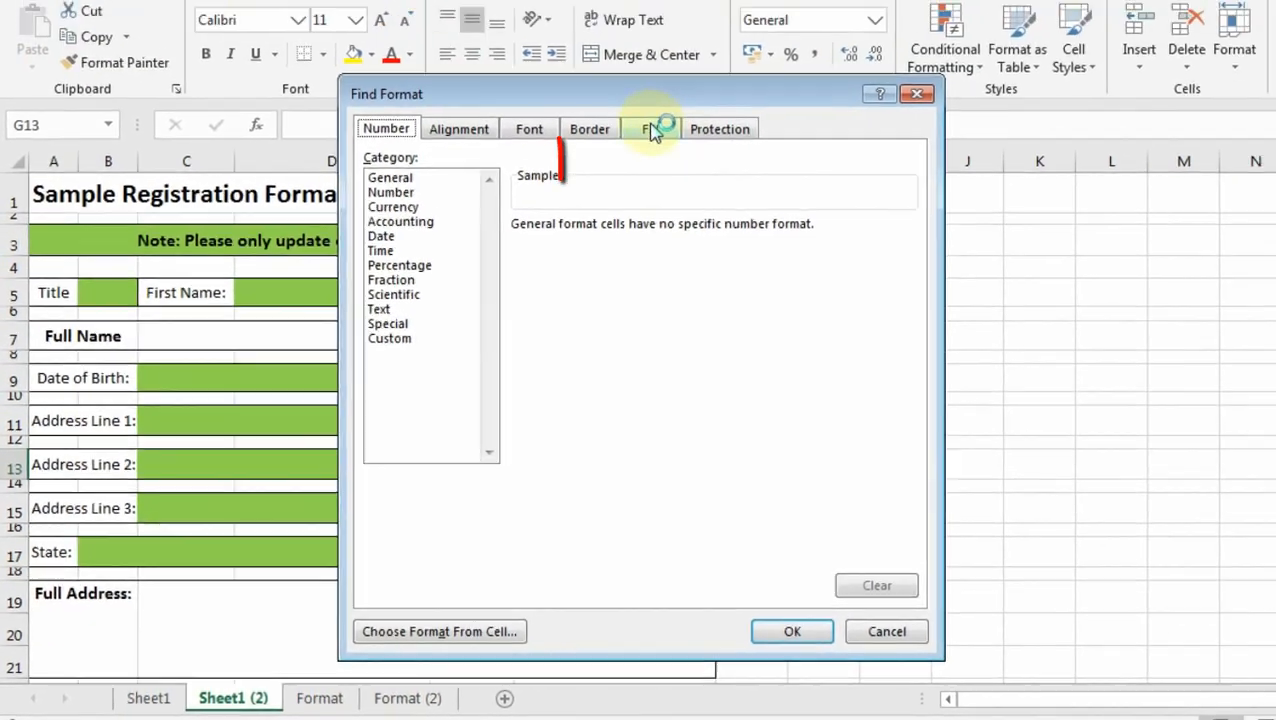
pyautogui.click(652, 133)
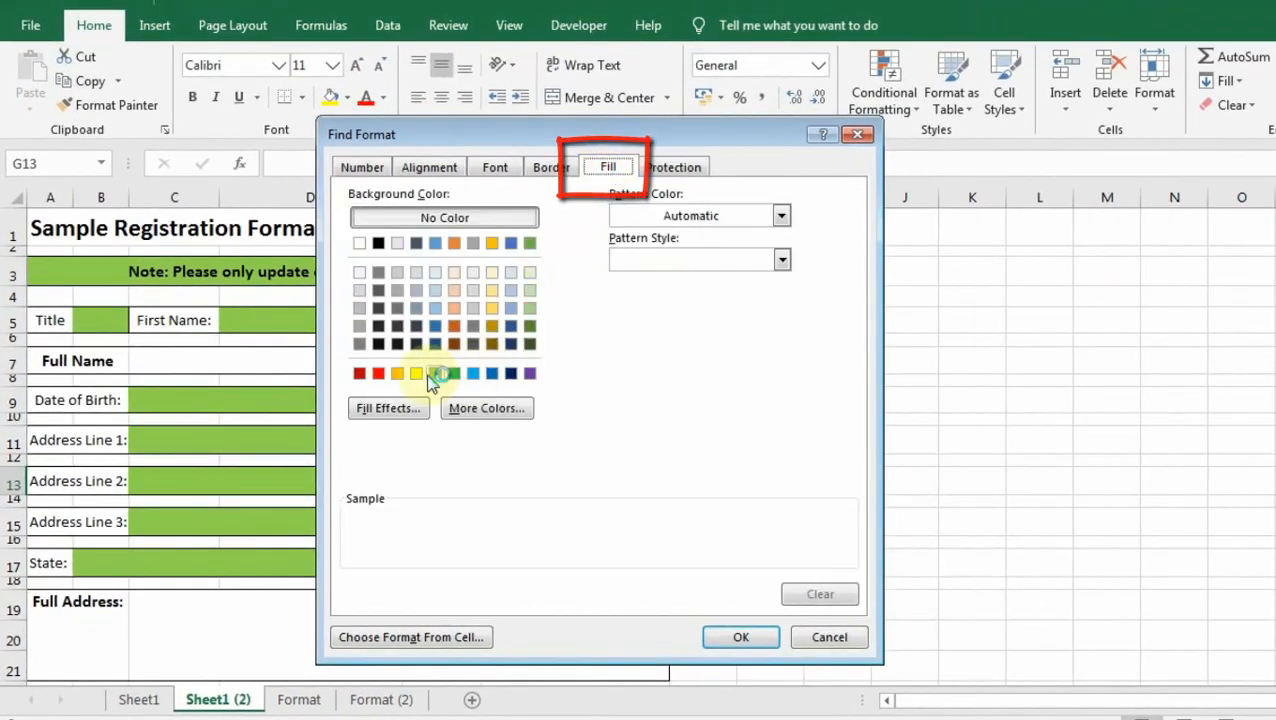
pyautogui.click(433, 377)
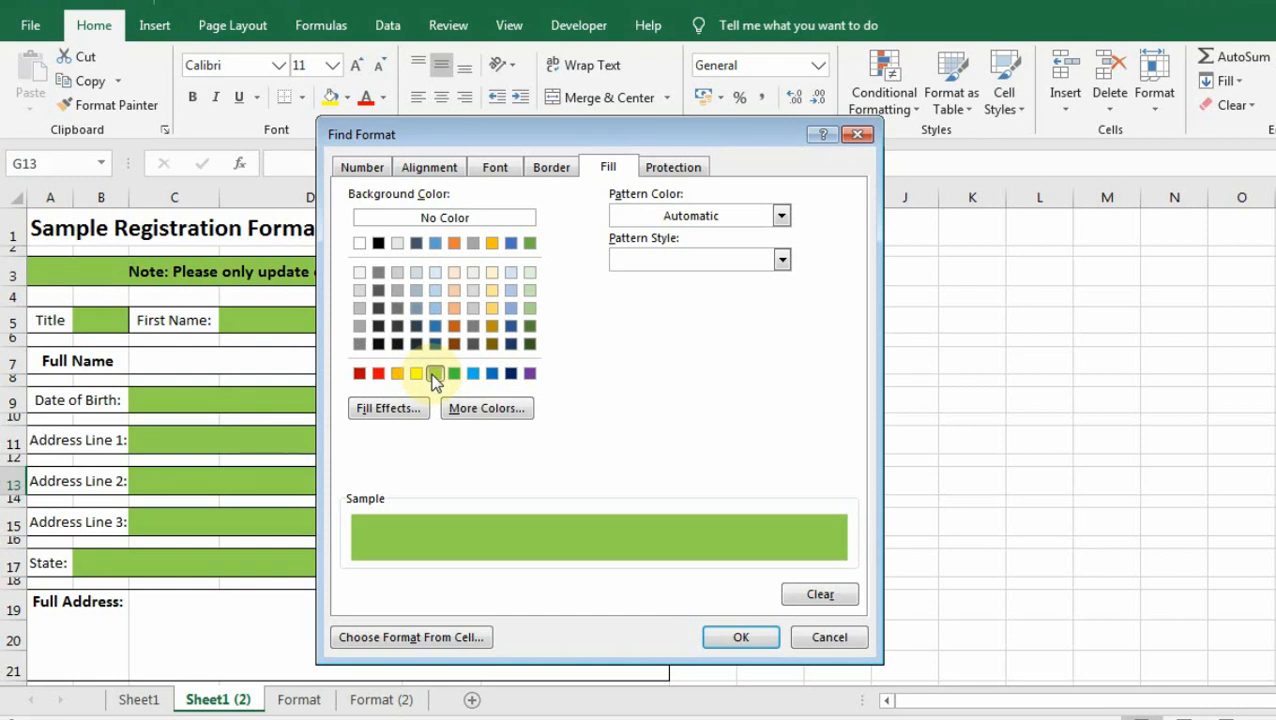
pyautogui.click(739, 637)
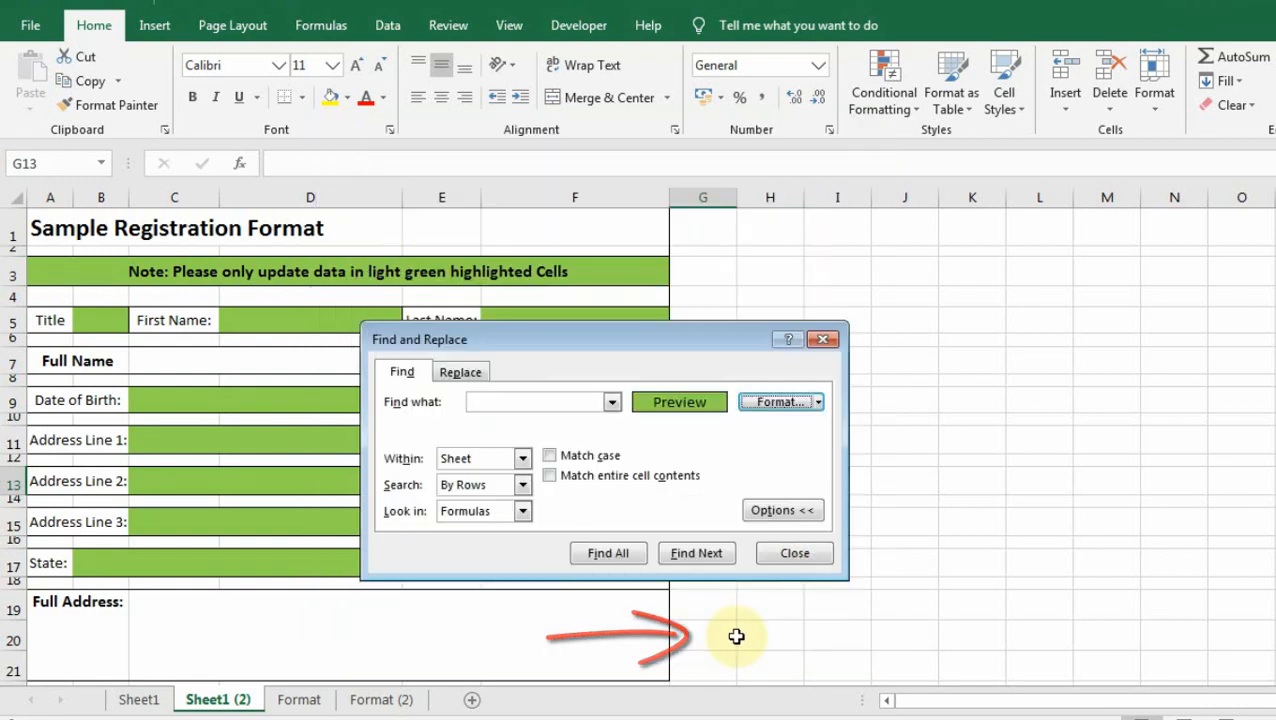
# Find all ten green cells, select them, and exclude the row 3 note banner.
pyautogui.click(617, 557)
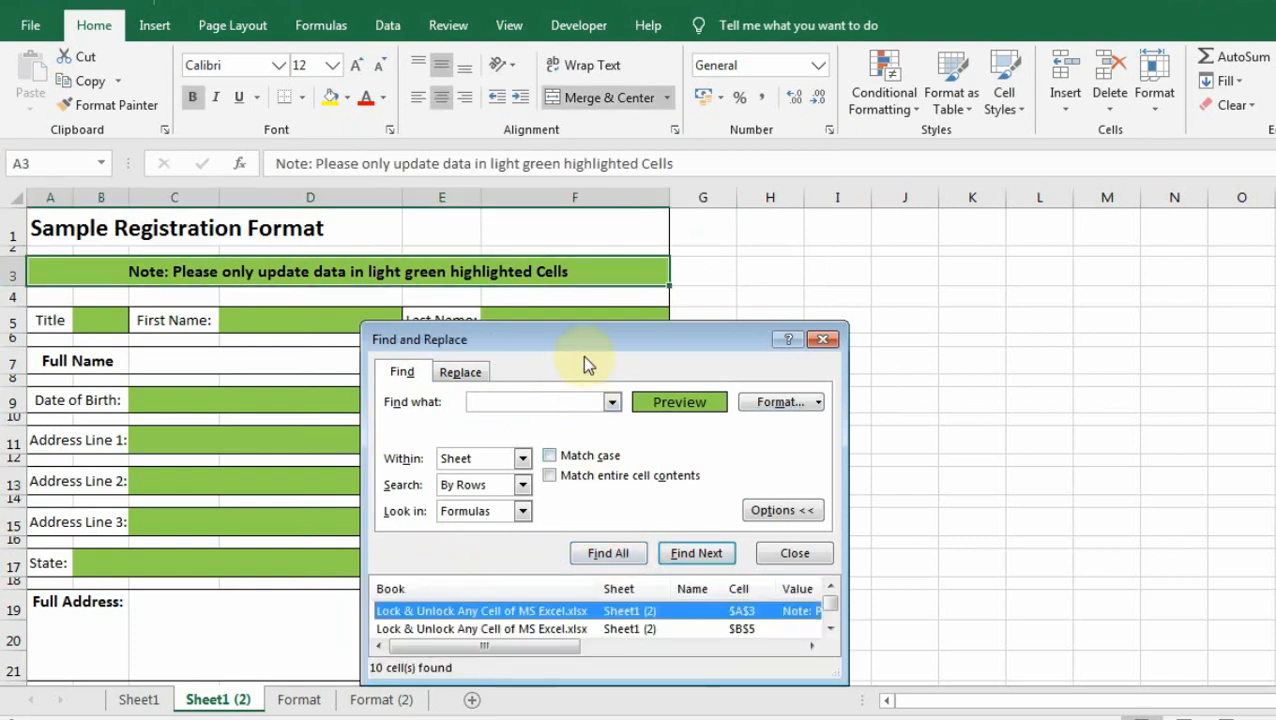
pyautogui.moveTo(580, 343); pyautogui.dragTo(561, 235)
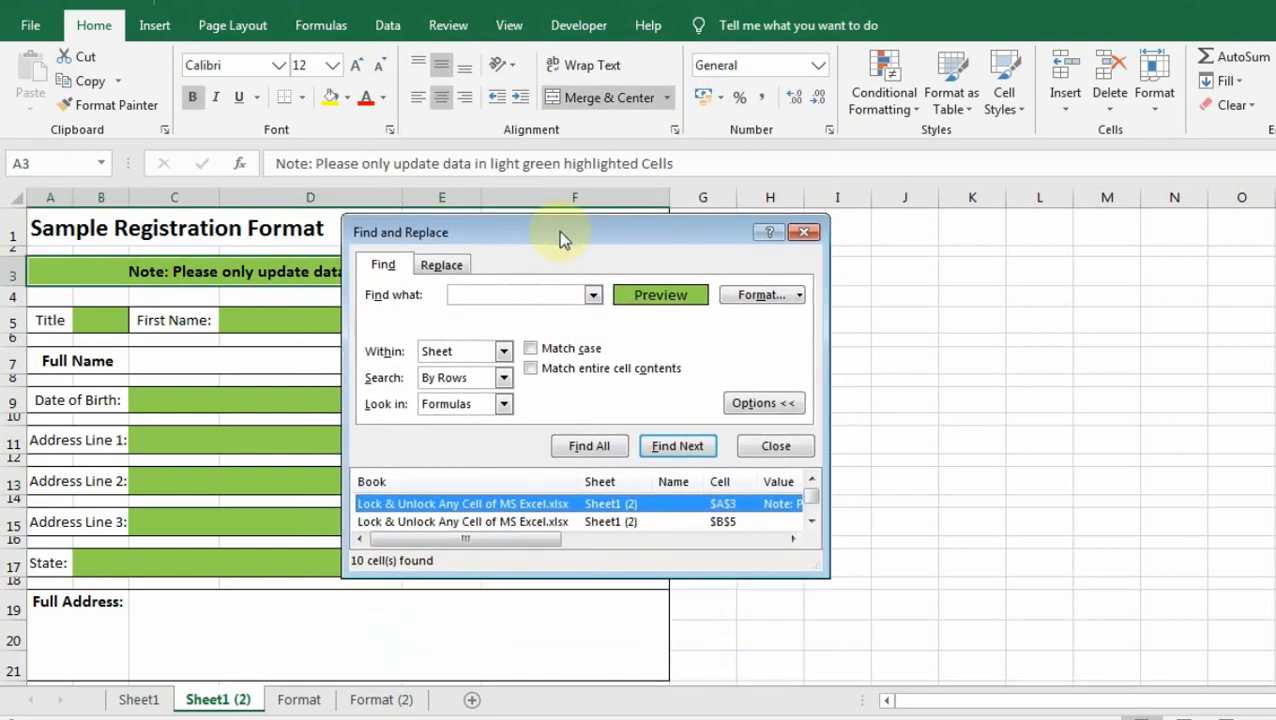
pyautogui.click(811, 520)
pyautogui.click(811, 520)
pyautogui.click(811, 520)
pyautogui.click(811, 520)
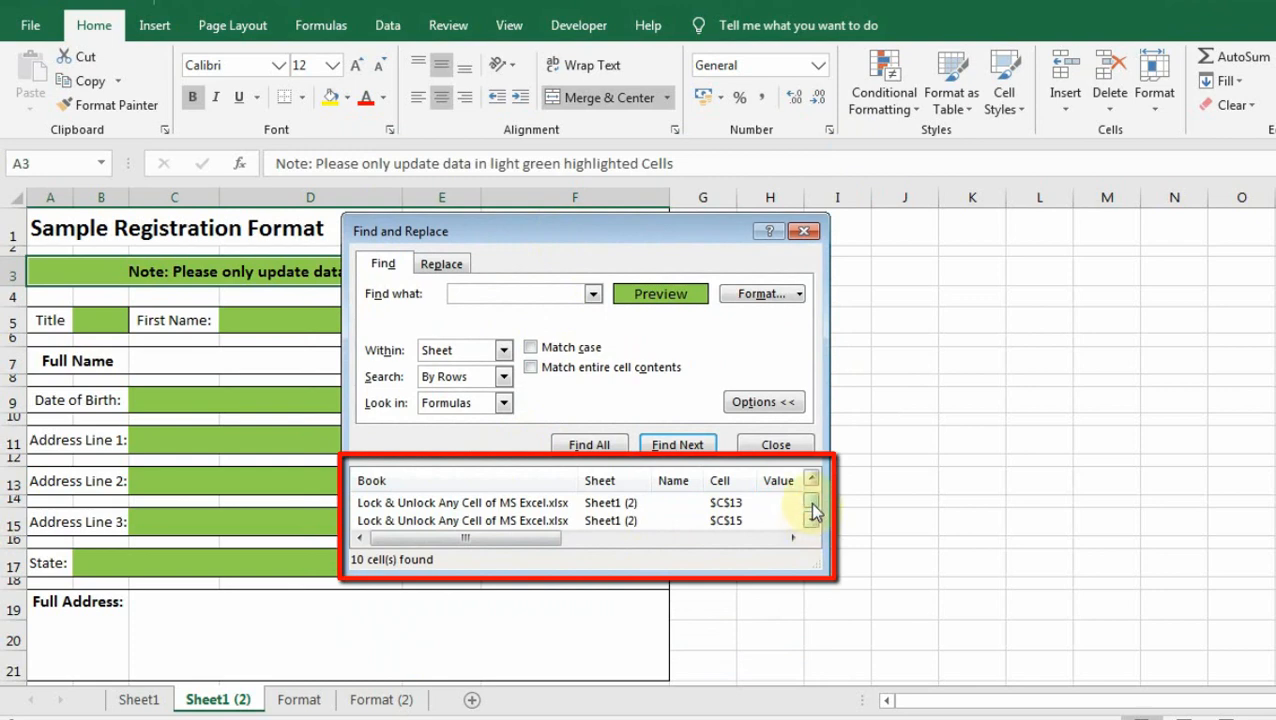
pyautogui.moveTo(812, 512); pyautogui.dragTo(812, 492)
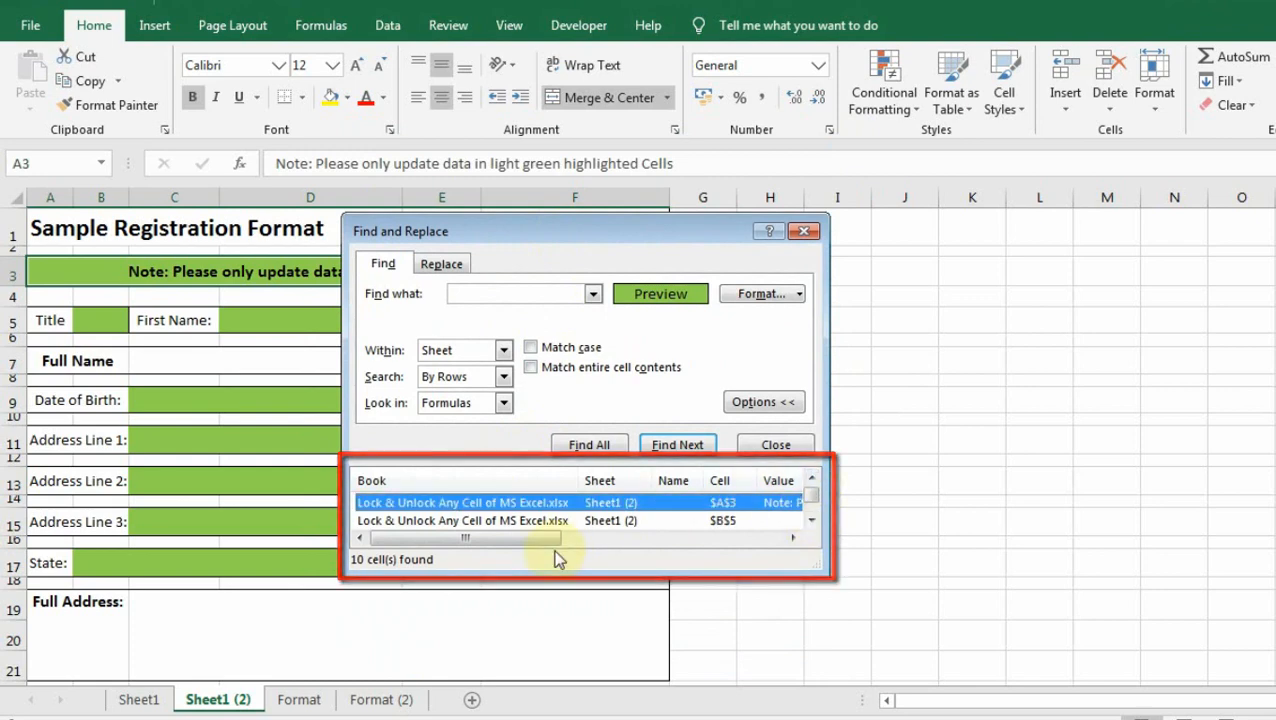
pyautogui.click(521, 505)
pyautogui.hotkey('ctrl', 'a')
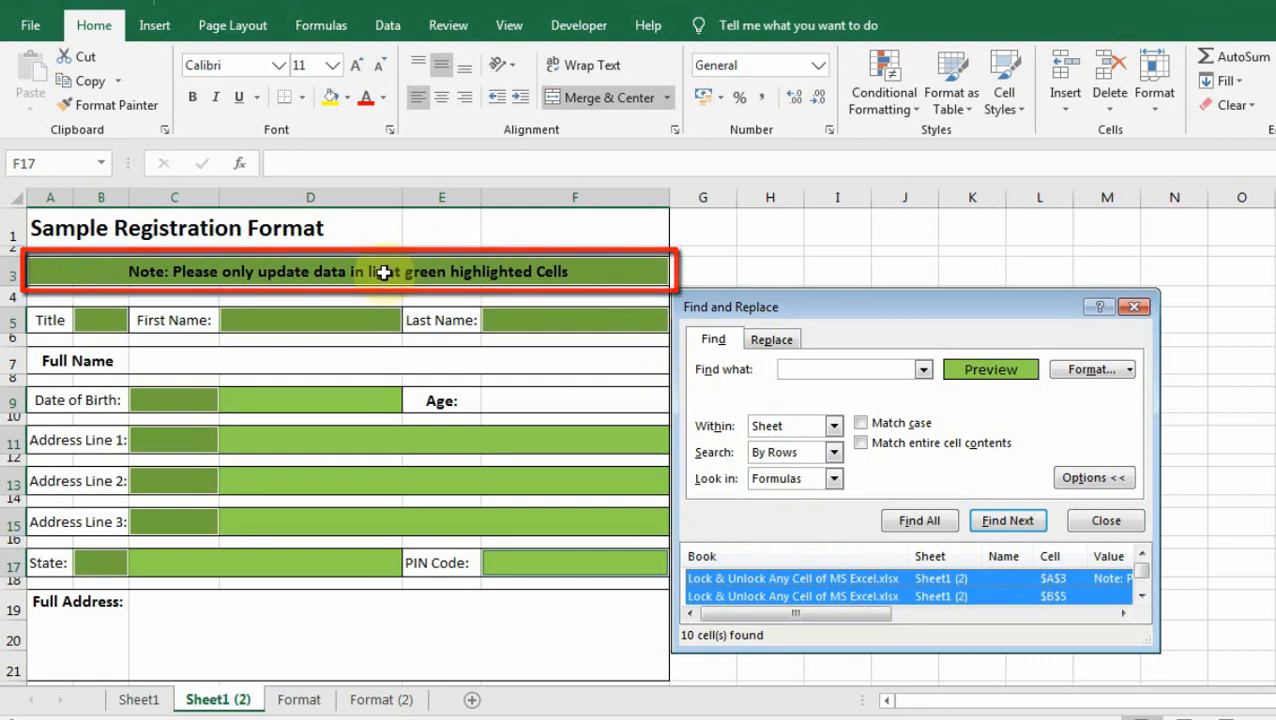
pyautogui.keyDown('ctrl'); pyautogui.click(815, 580); pyautogui.keyUp('ctrl')
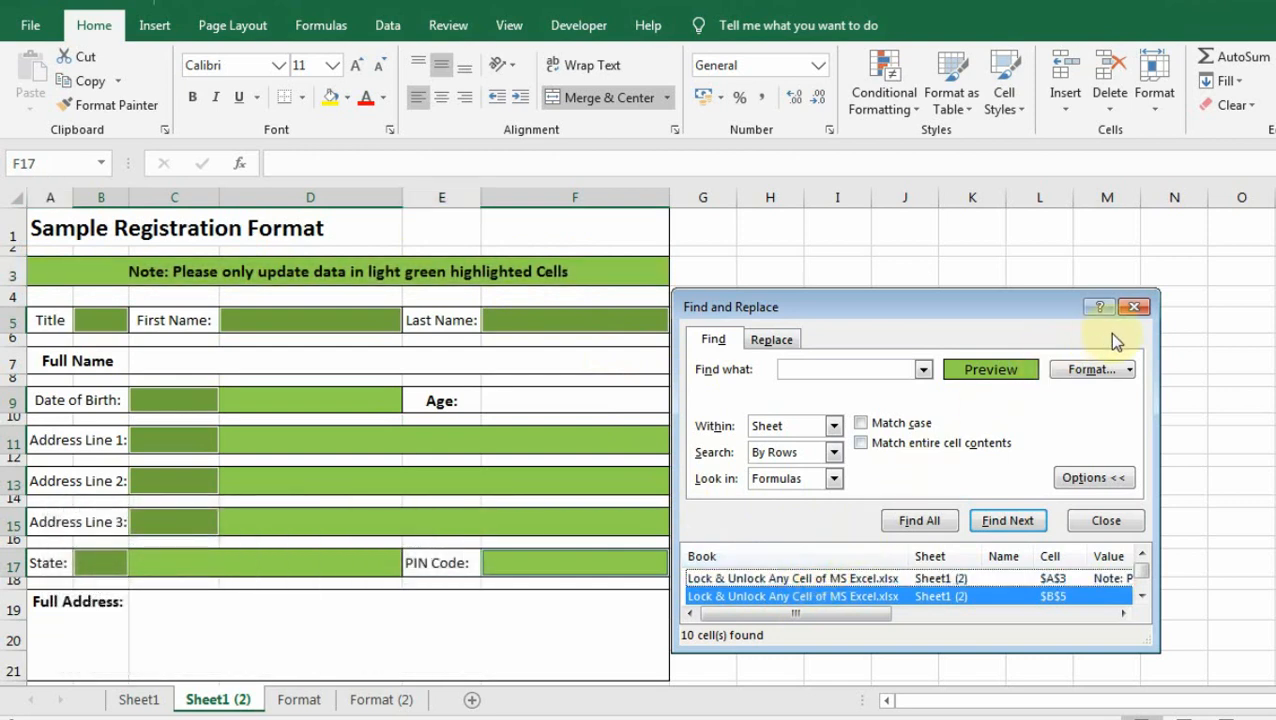
# Close the search window while keeping the green cells selected.
pyautogui.click(1135, 307)
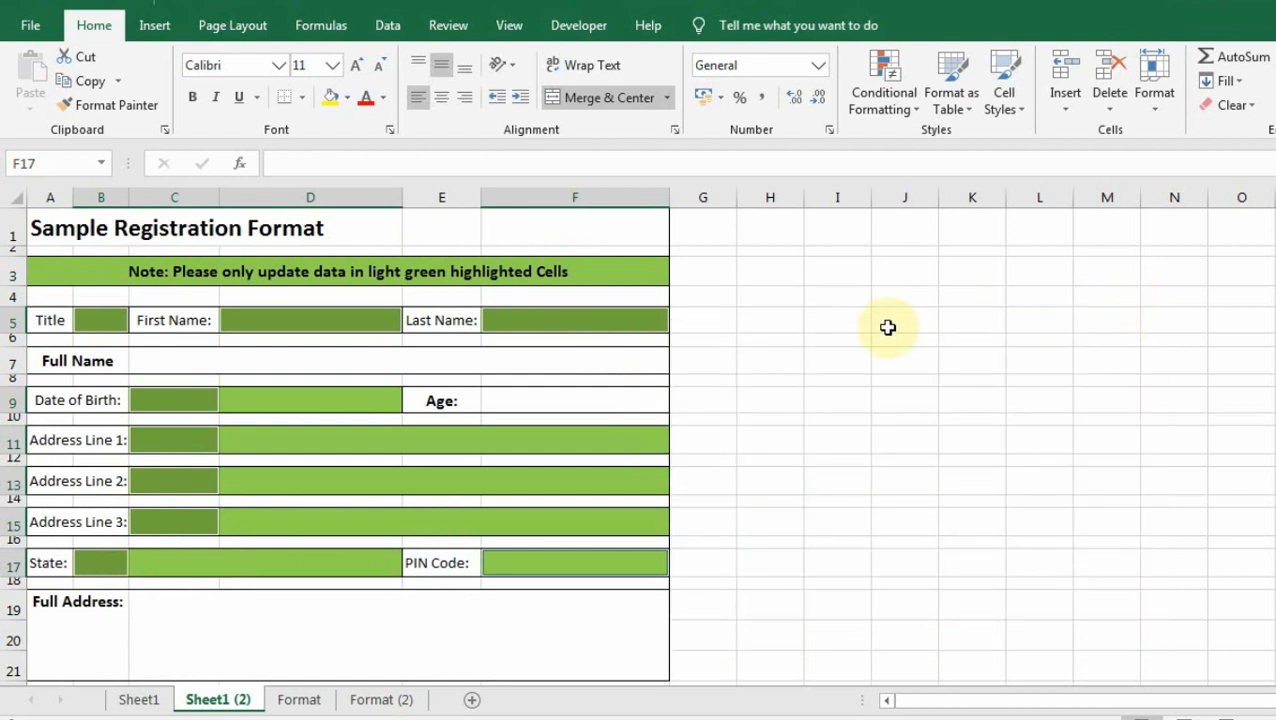
pyautogui.rightClick(504, 320)
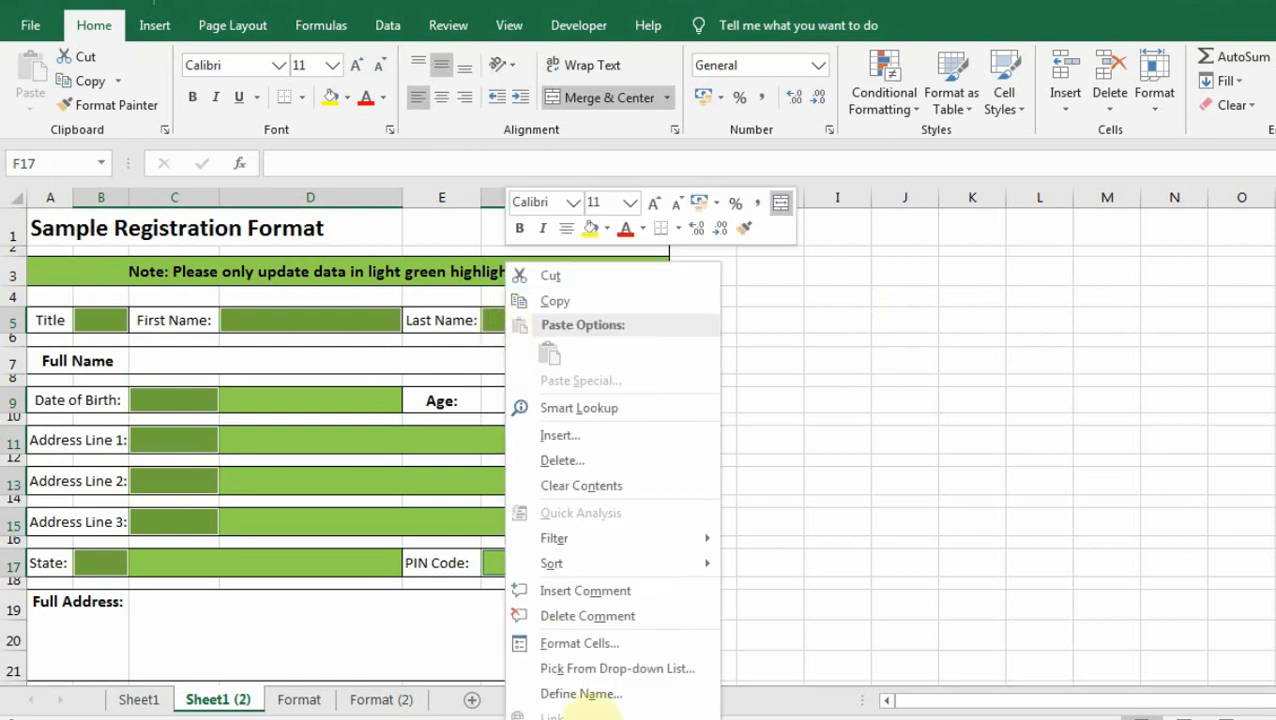
pyautogui.click(588, 649)
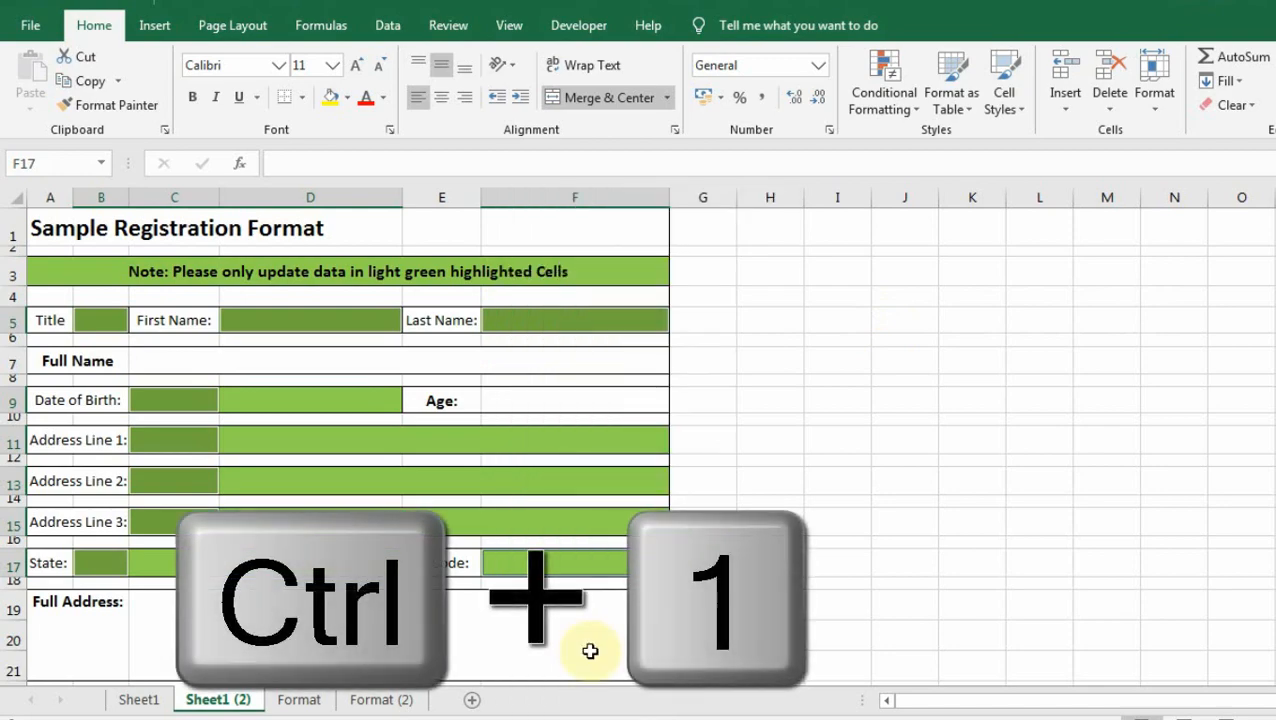
pyautogui.hotkey('ctrl', '1')
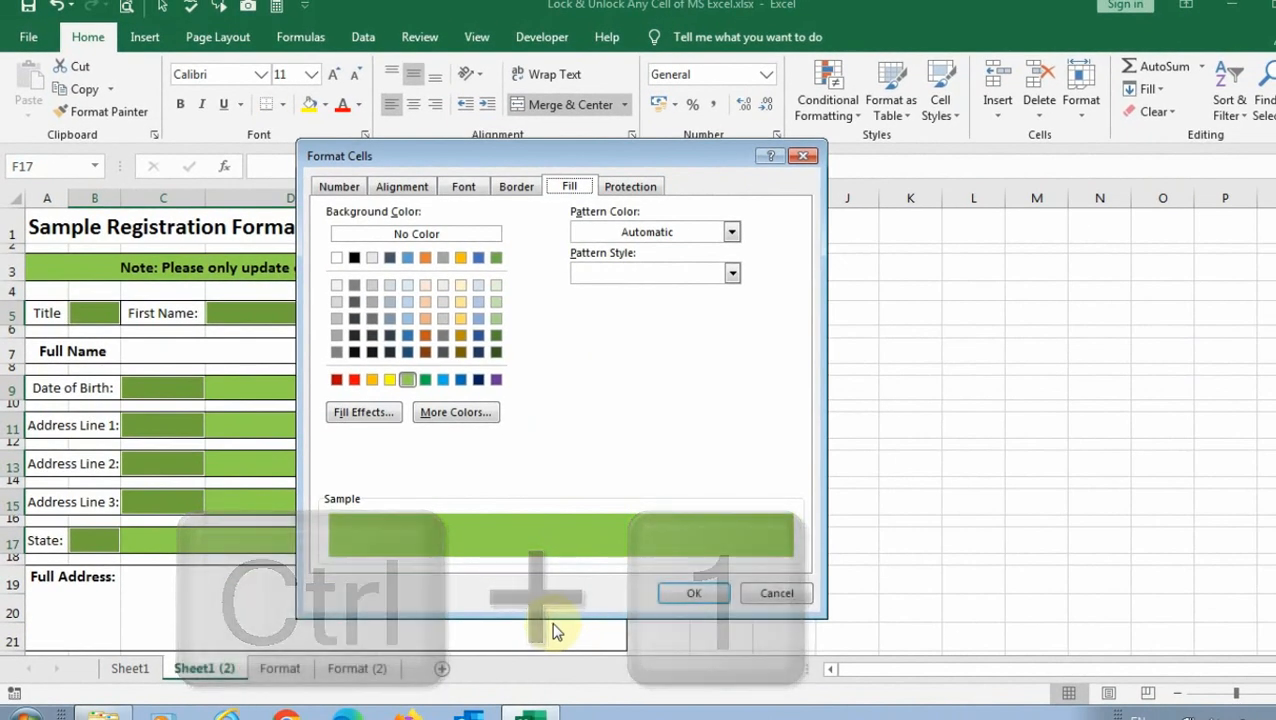
pyautogui.press('Escape')
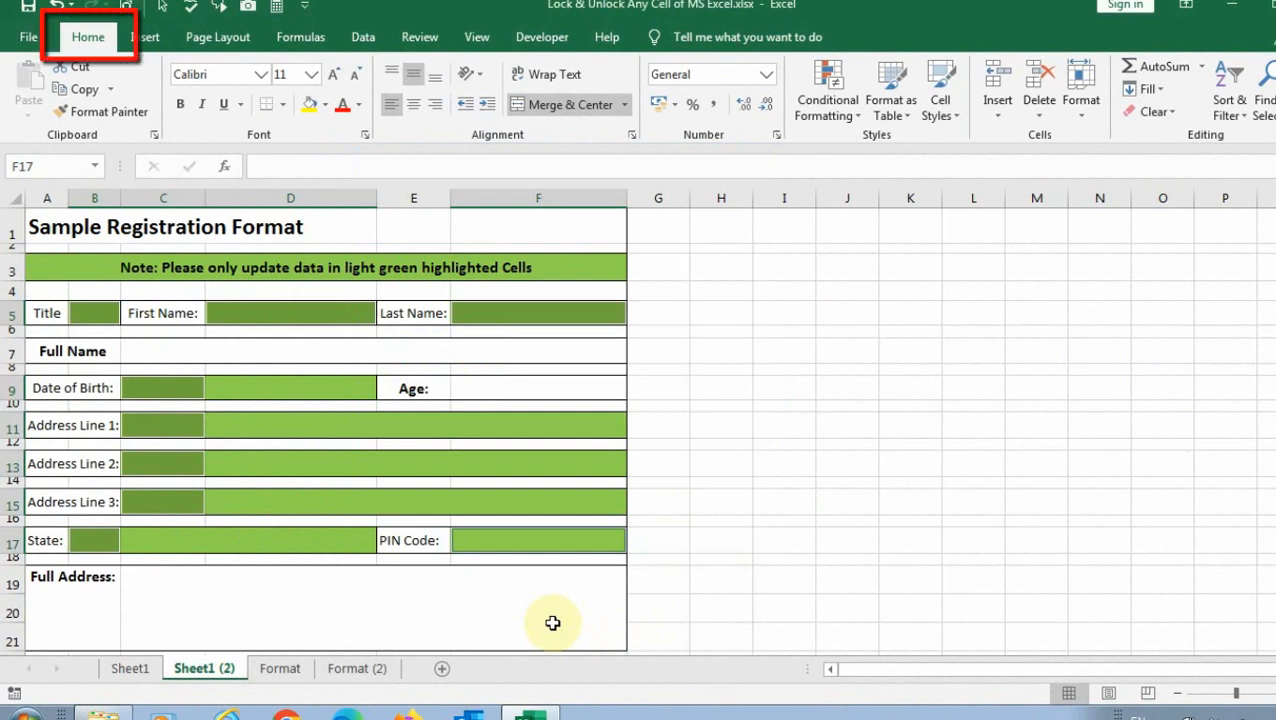
# Clear the Locked option on Format Cells' Protection tab for the green cells.
pyautogui.click(1086, 123)
pyautogui.click(1100, 492)
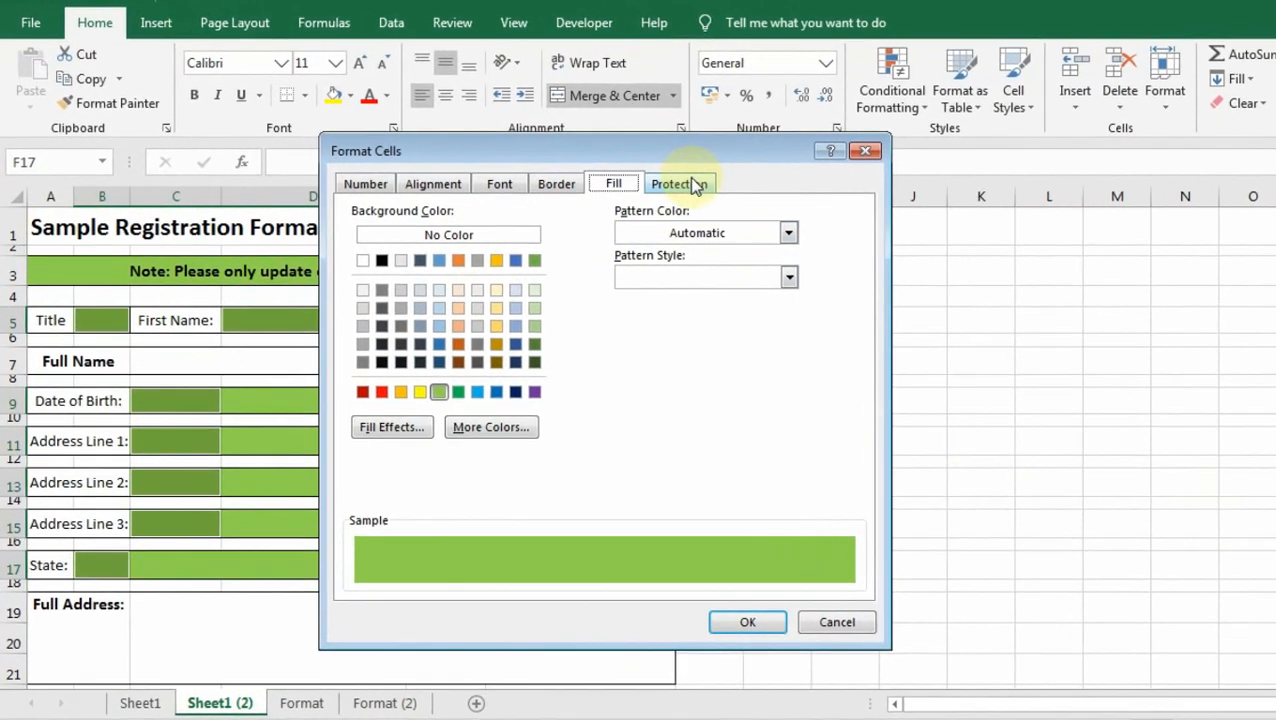
pyautogui.click(643, 188)
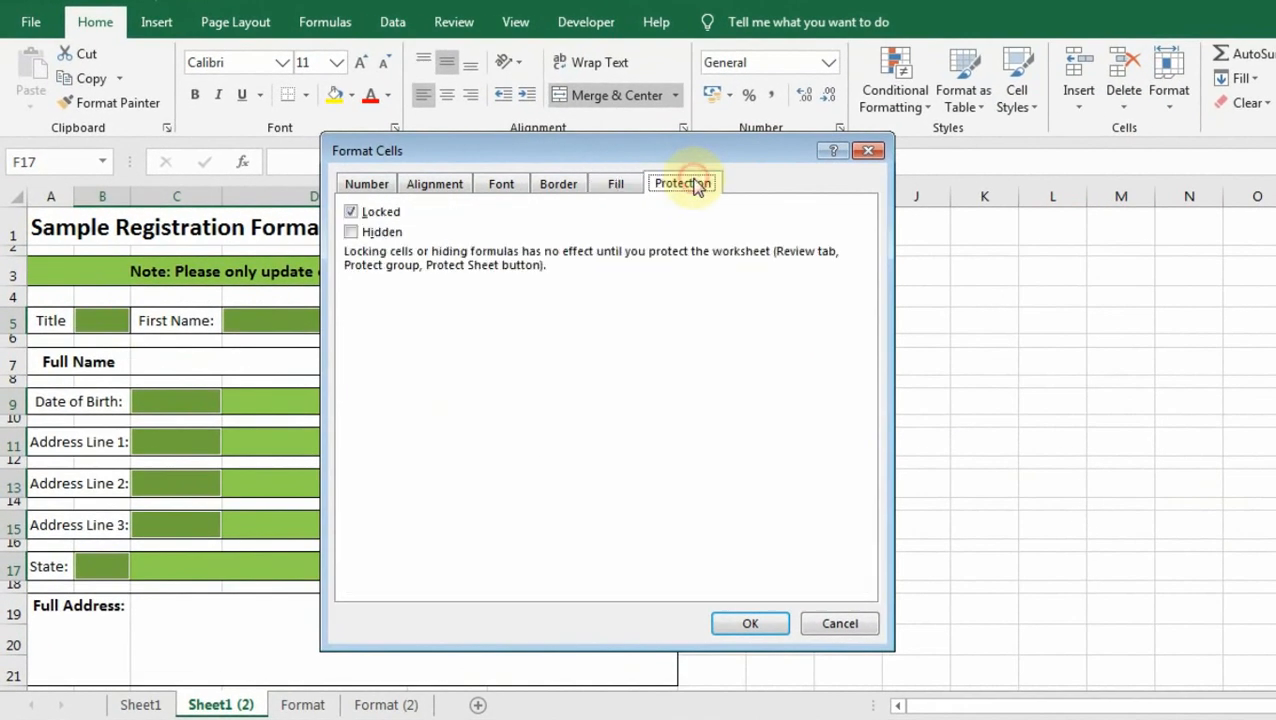
pyautogui.click(351, 212)
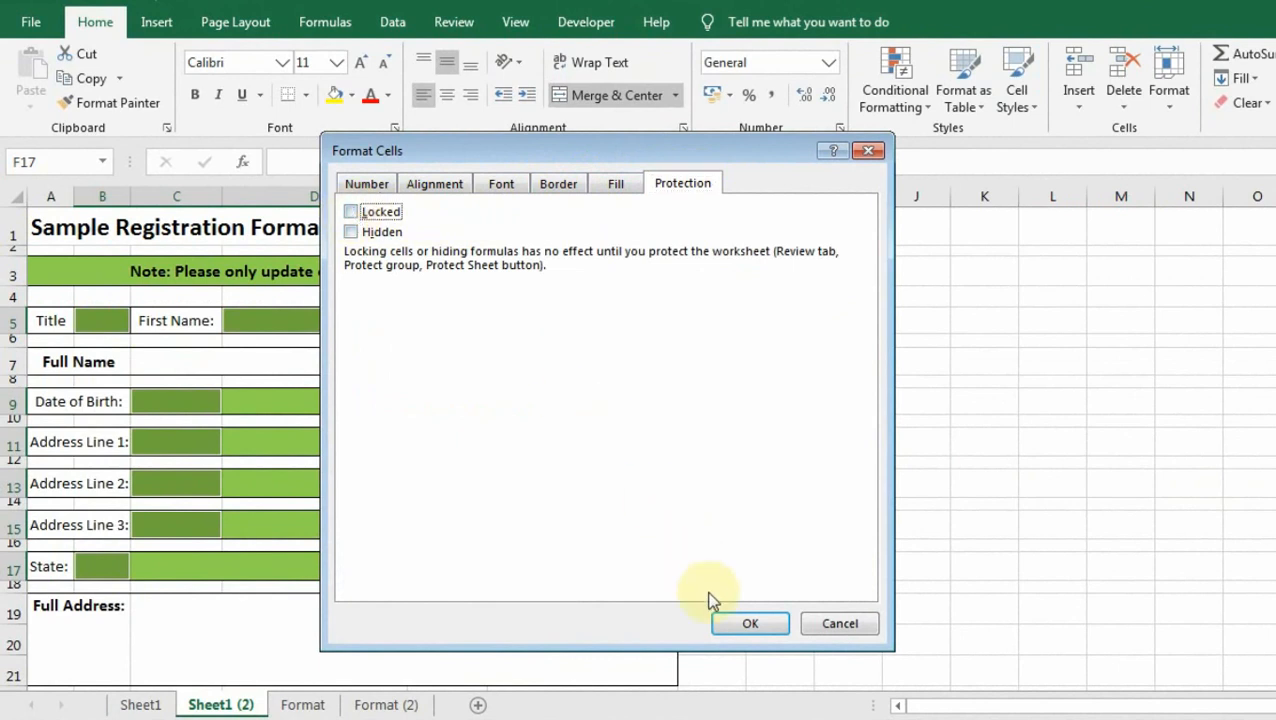
pyautogui.click(750, 624)
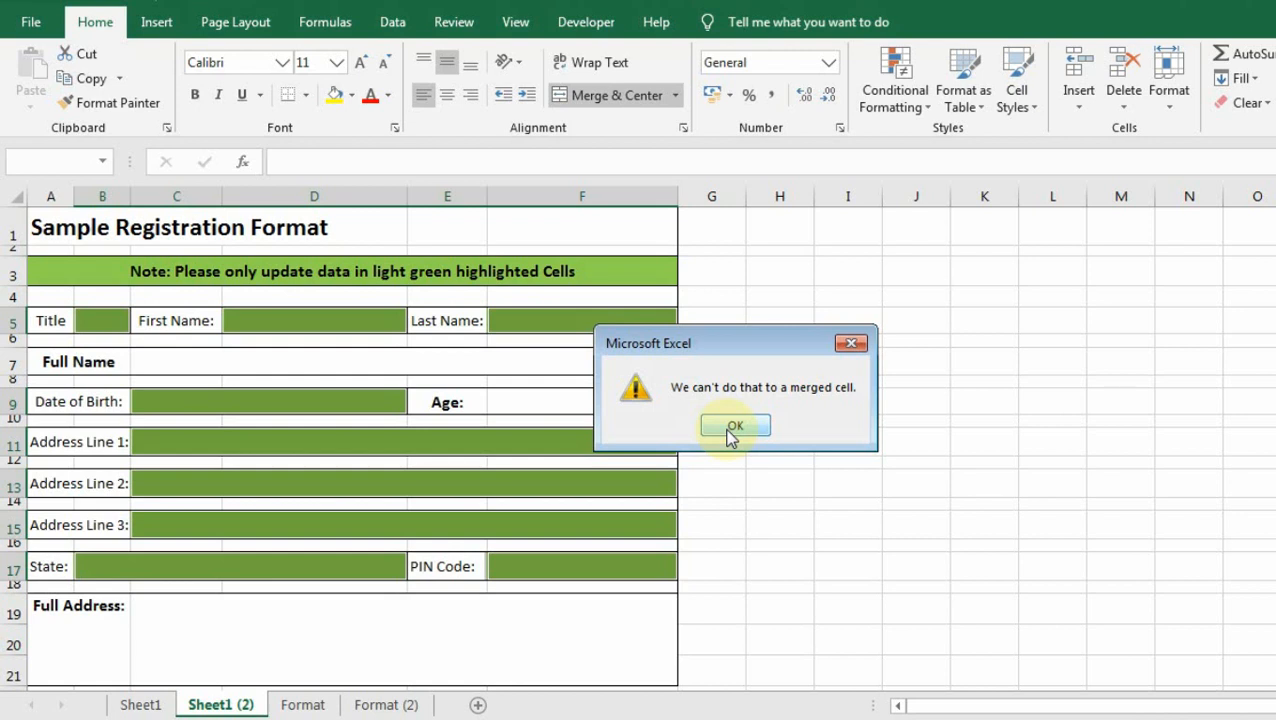
# Dismiss the merged-cell warning, clear Locked for the green cells, and deselect by picking C11.
pyautogui.click(733, 427)
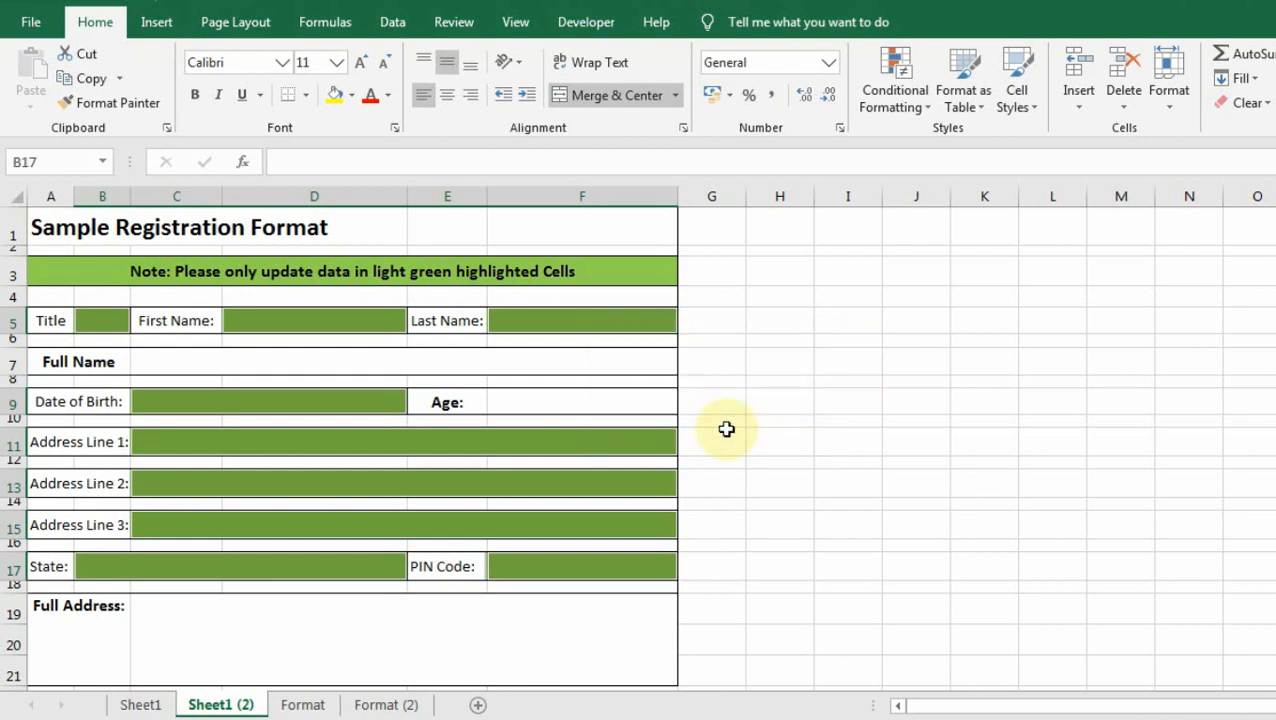
pyautogui.hotkey('ctrl', '1')
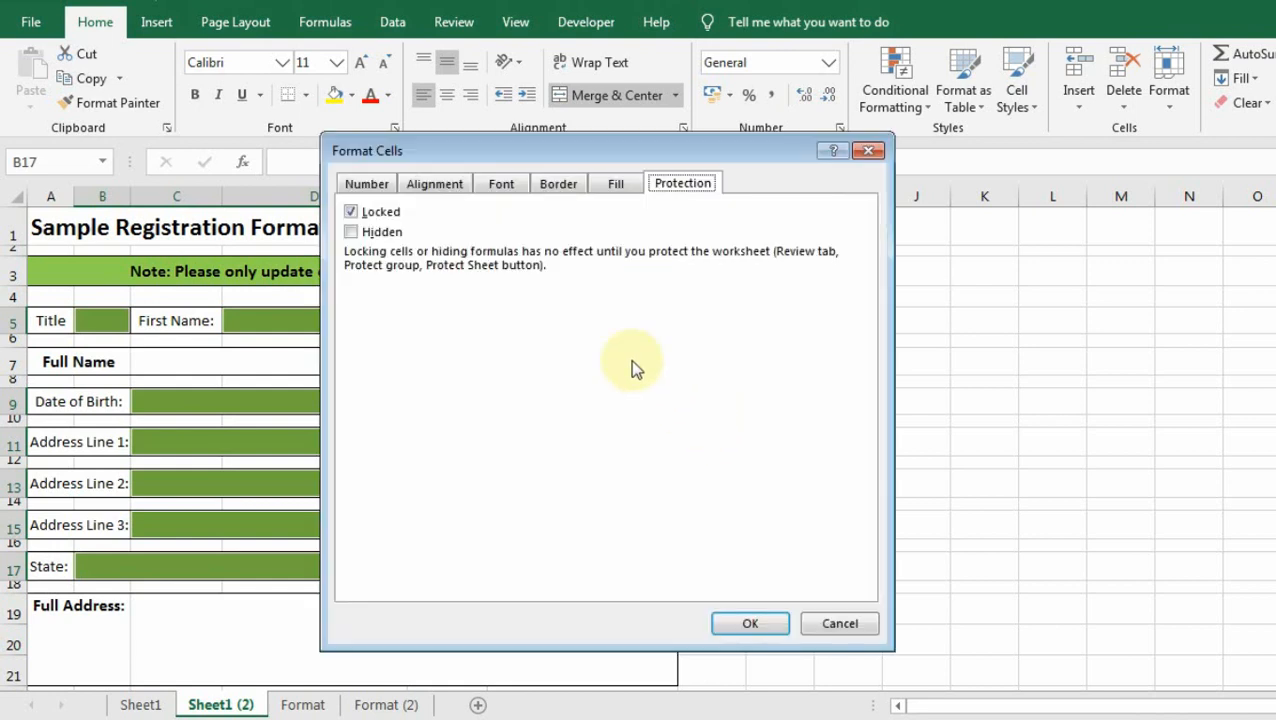
pyautogui.click(350, 211)
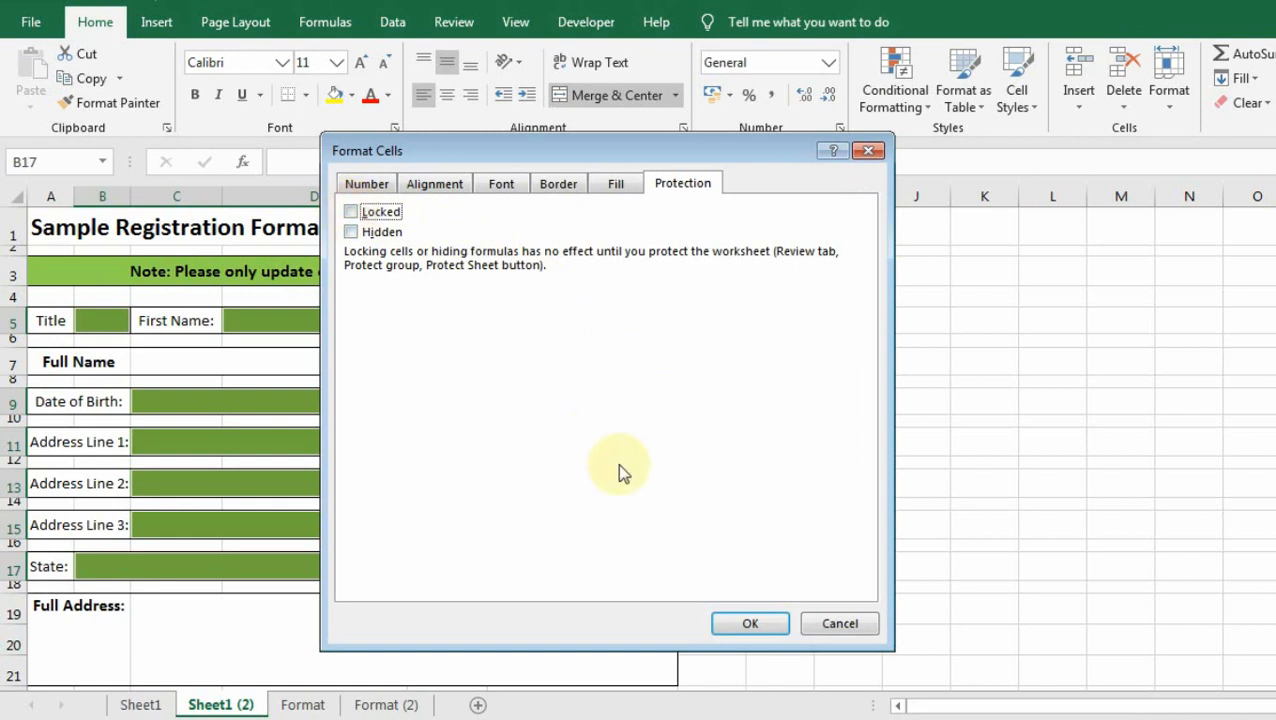
pyautogui.click(727, 621)
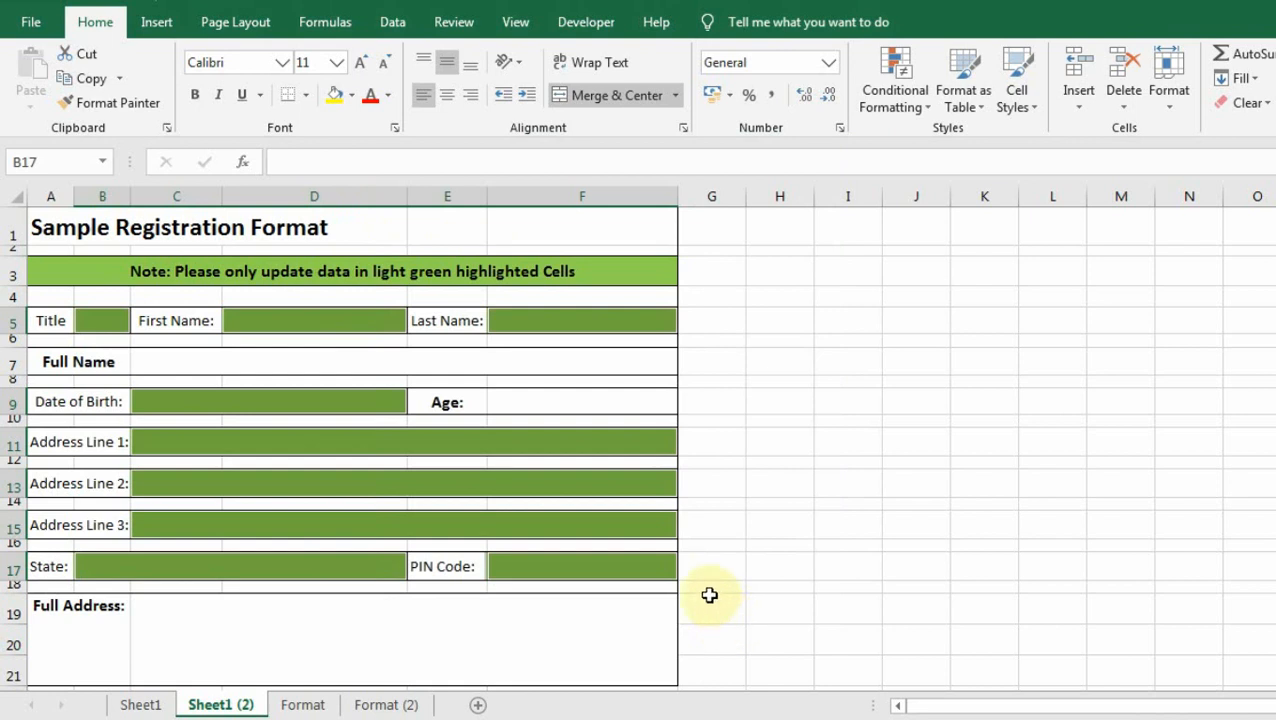
pyautogui.click(650, 443)
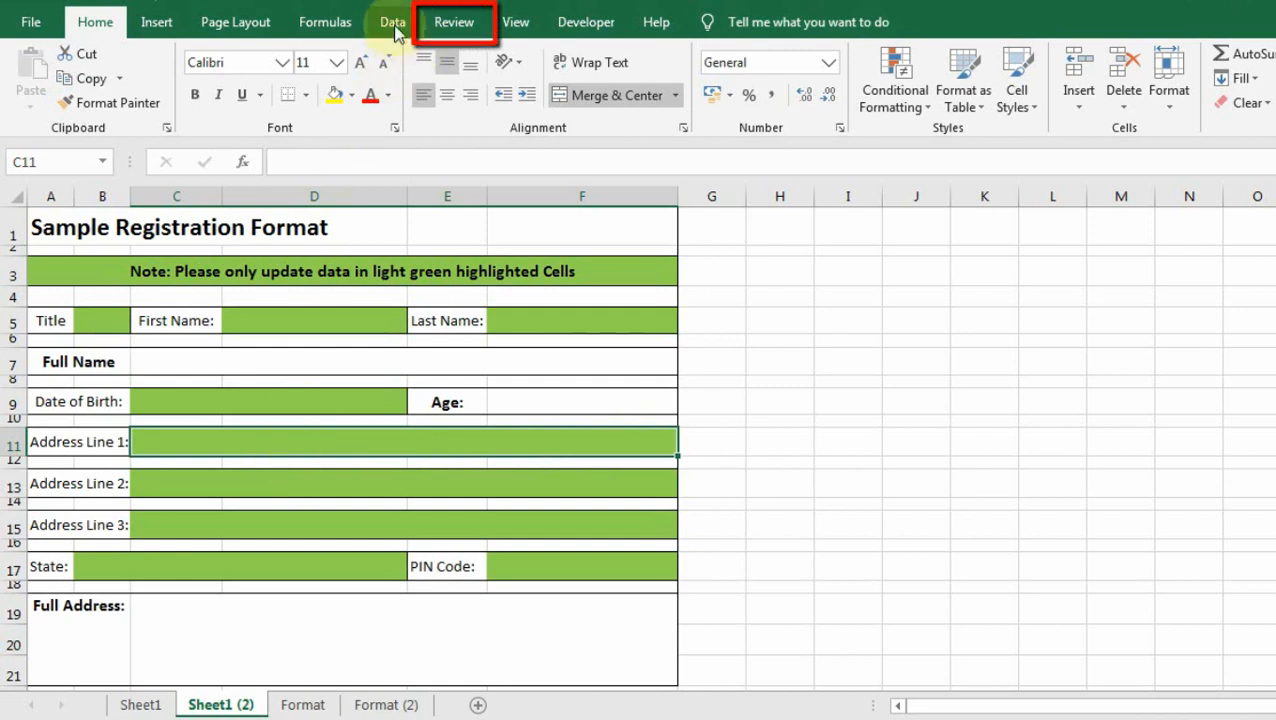
# Protect Sheet1 (2) with a sheet password, entering it twice to confirm.
pyautogui.click(447, 24)
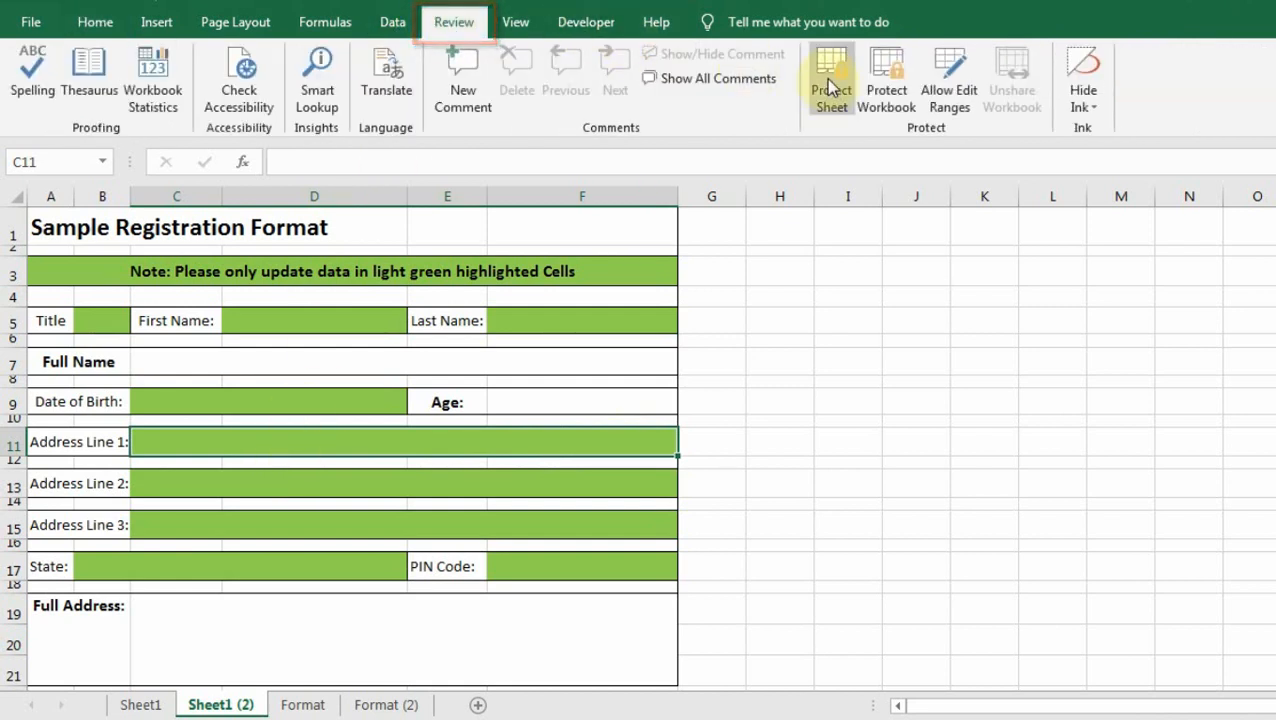
pyautogui.click(830, 88)
pyautogui.click(732, 244)
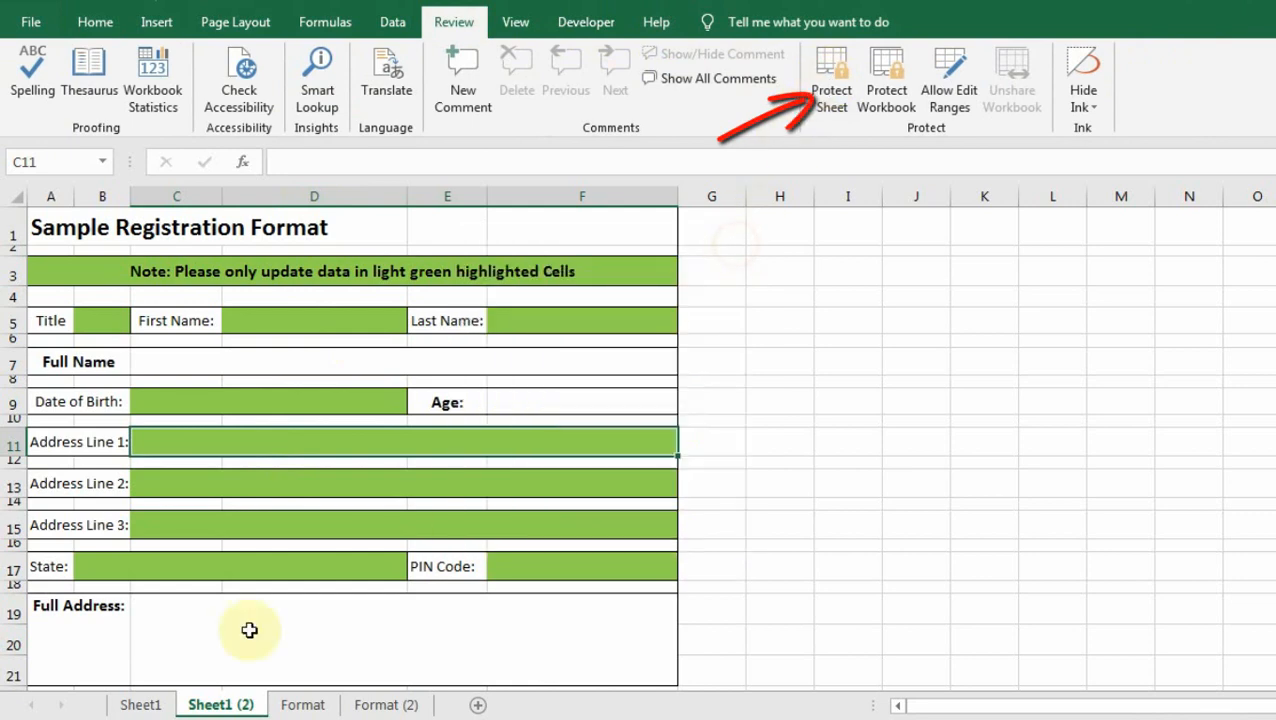
pyautogui.rightClick(200, 705)
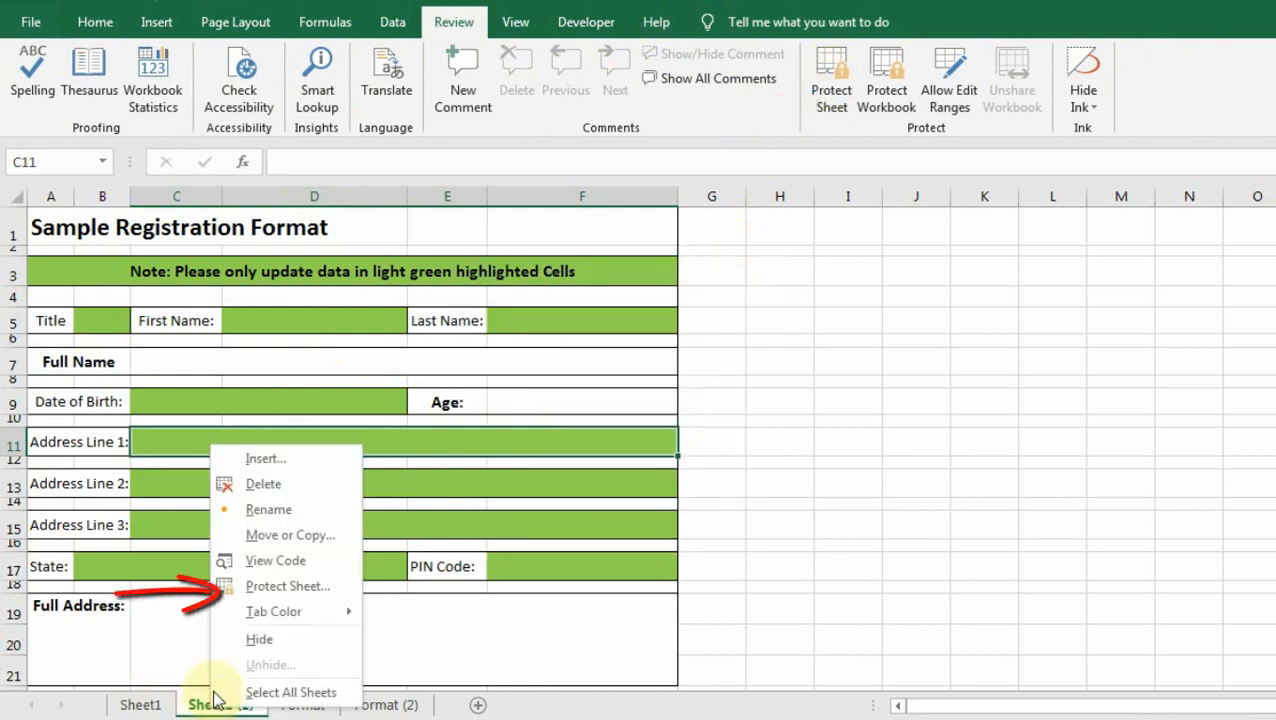
pyautogui.click(272, 588)
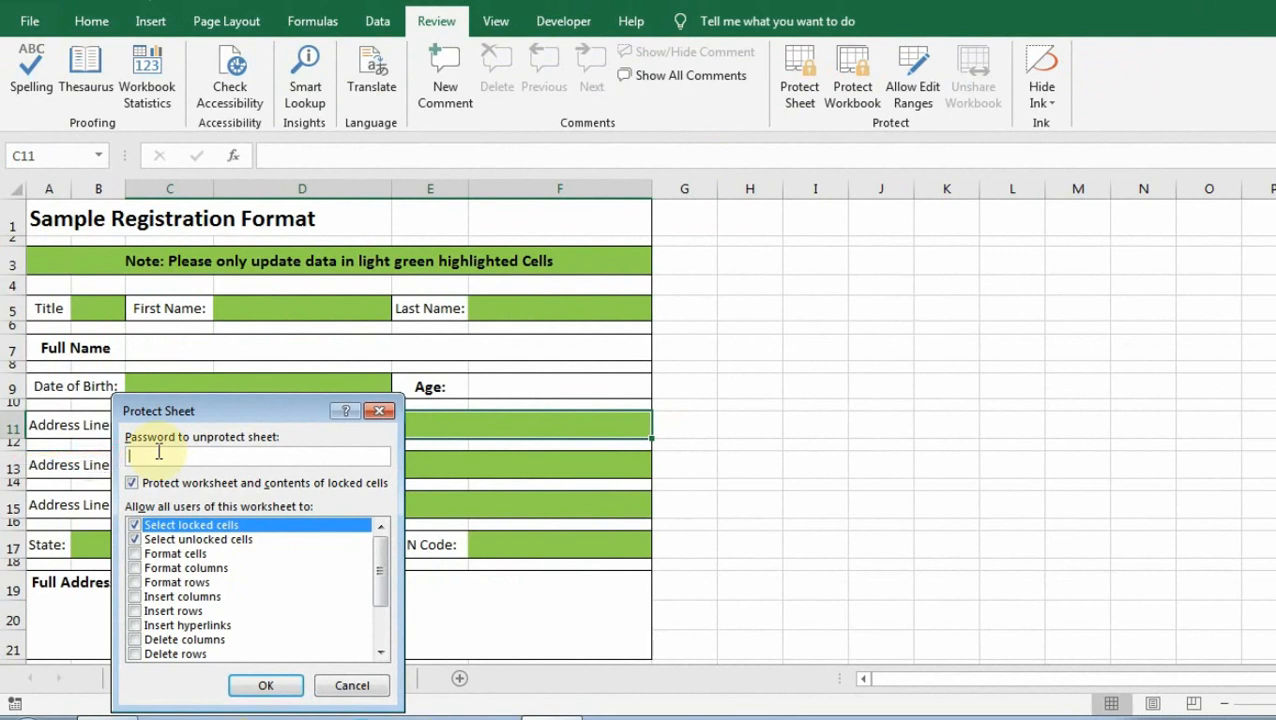
pyautogui.write('1234')
pyautogui.click(250, 689)
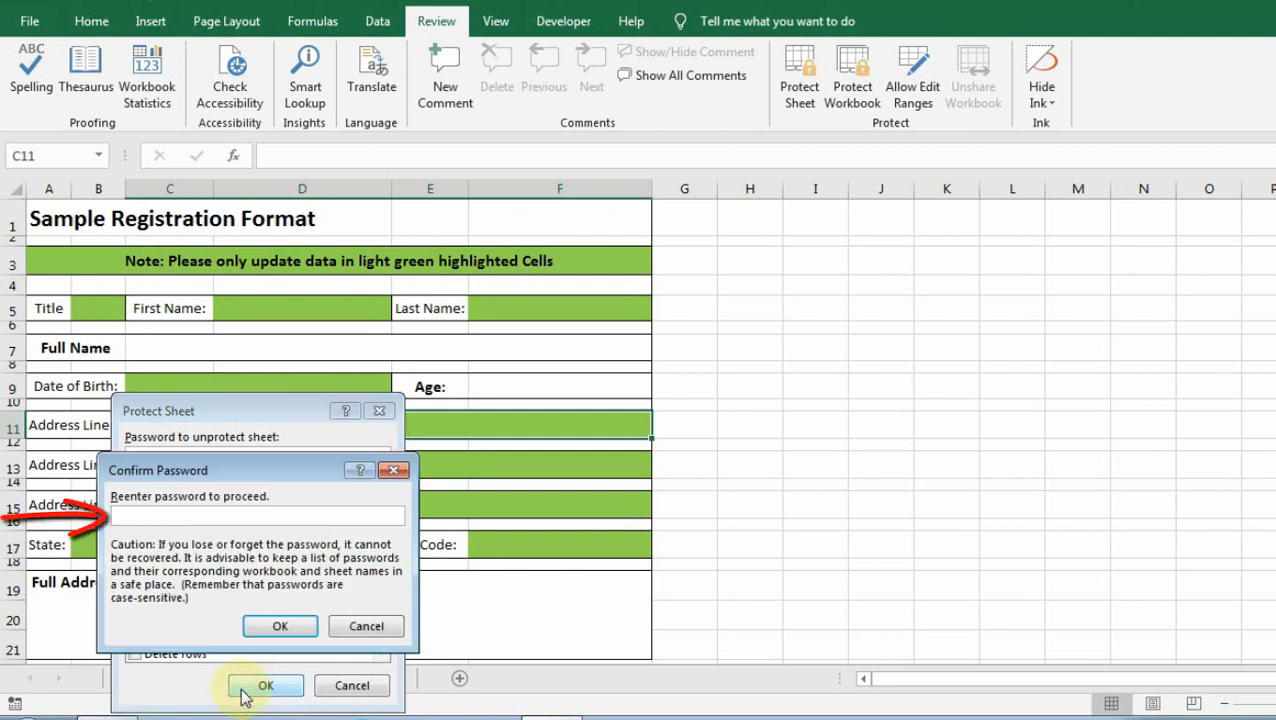
pyautogui.write('1234')
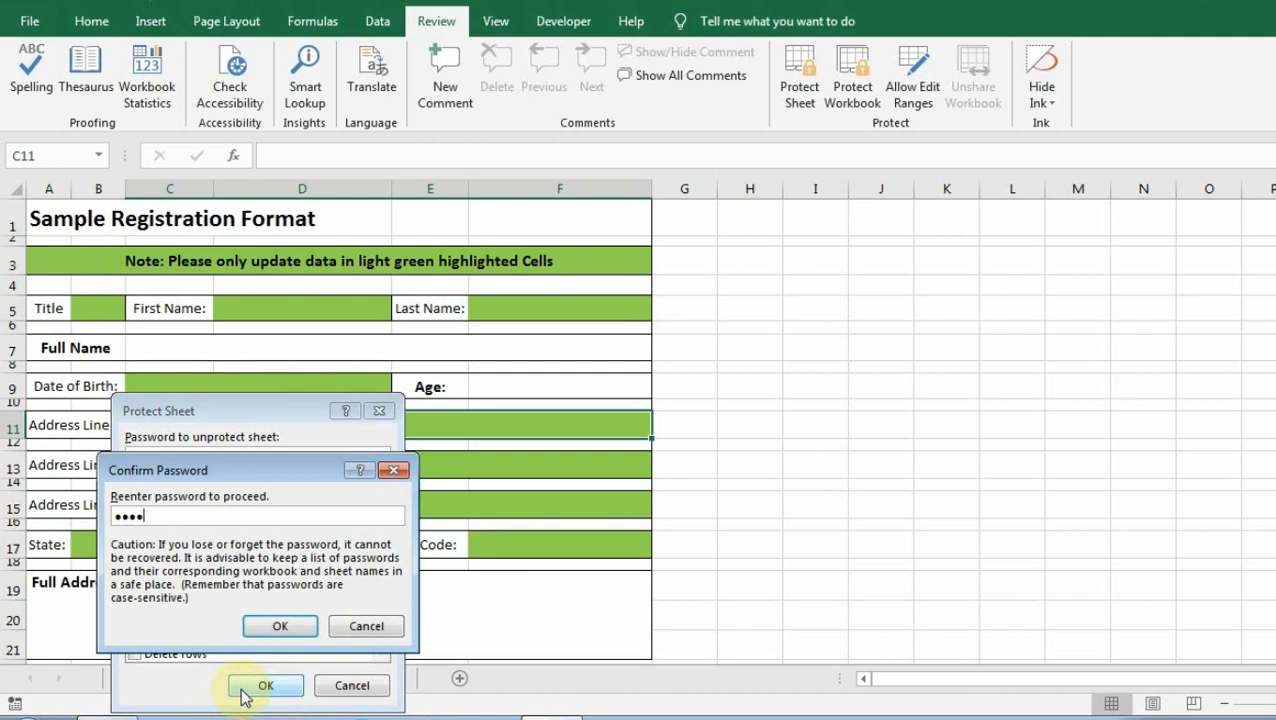
pyautogui.click(274, 626)
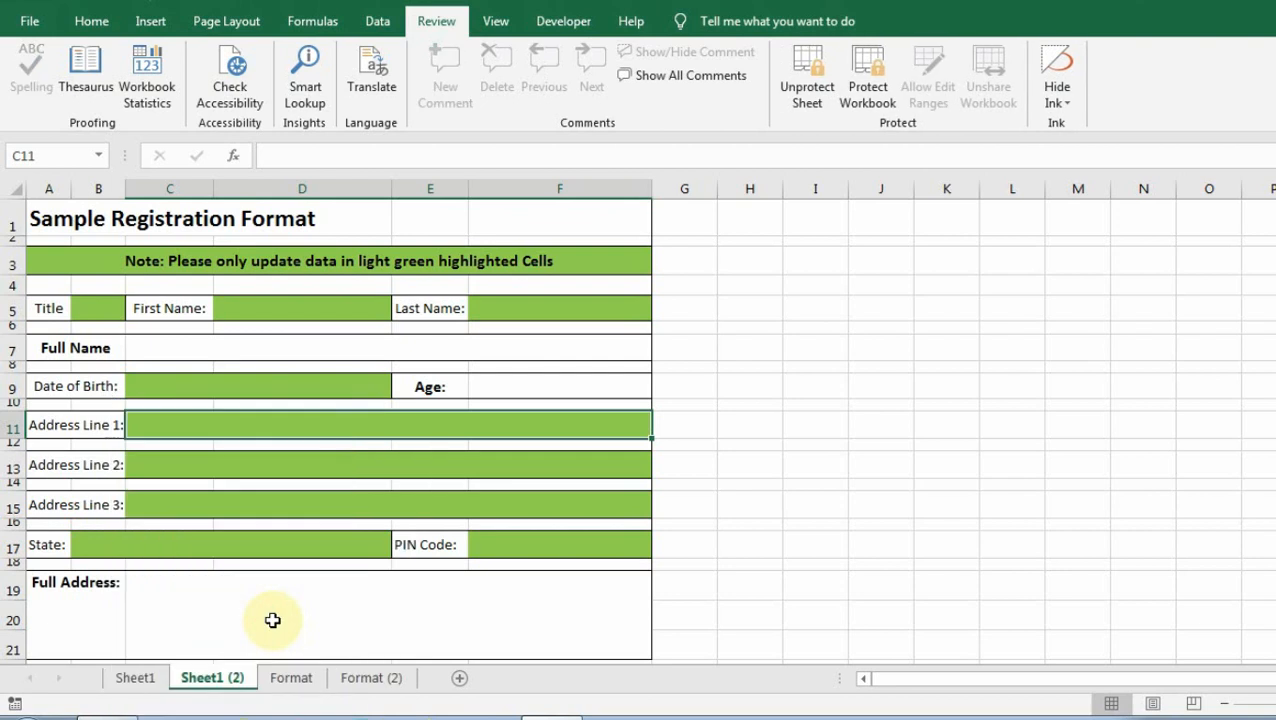
pyautogui.click(302, 386)
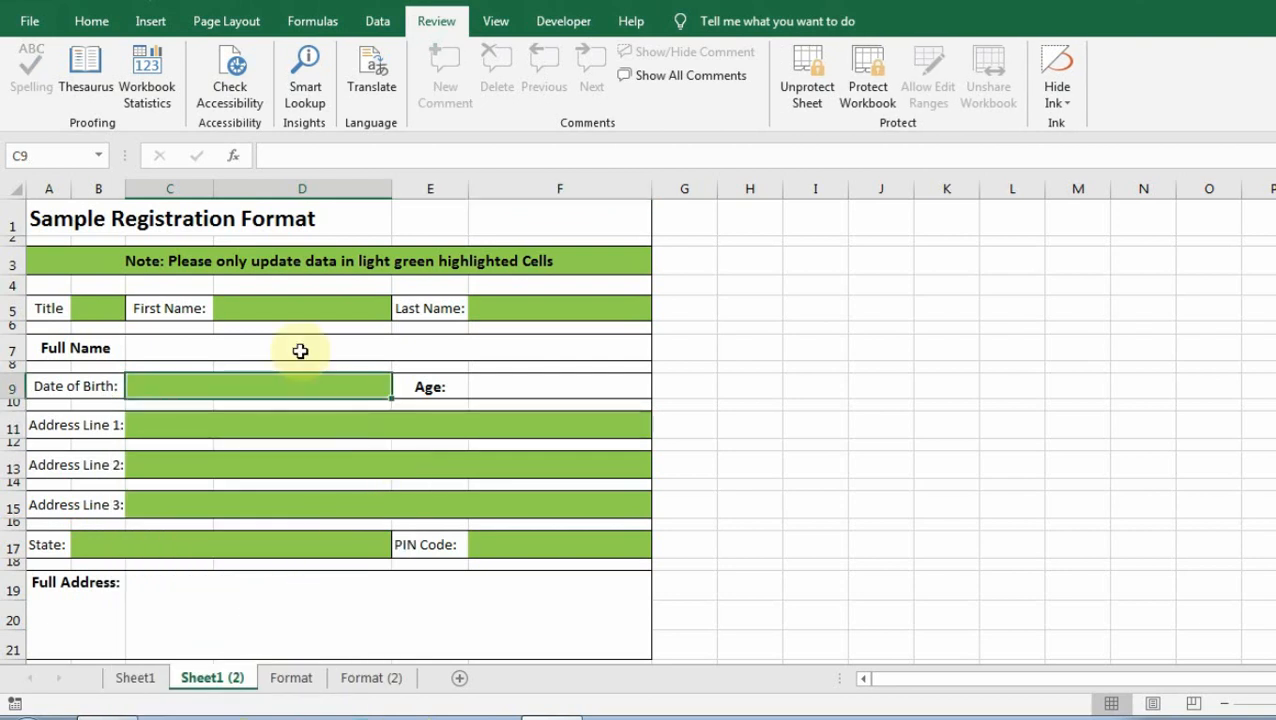
pyautogui.doubleClick(302, 352)
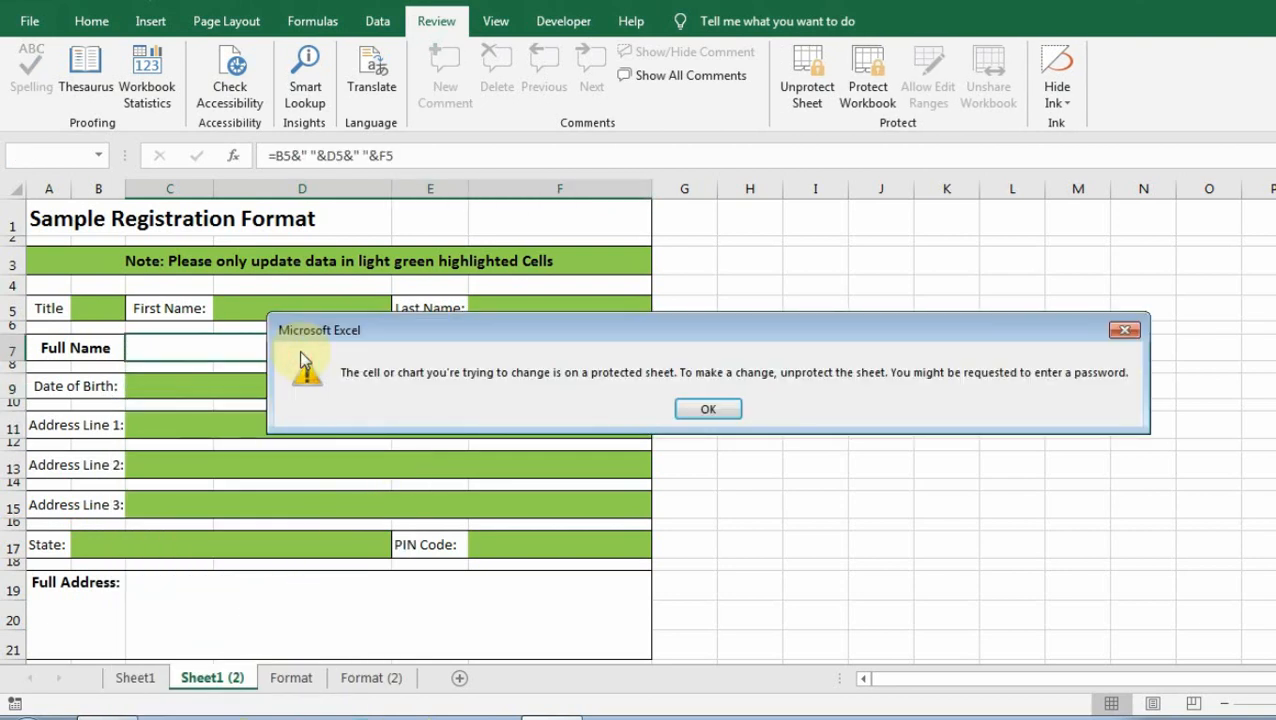
pyautogui.press('Return')
pyautogui.click(287, 262)
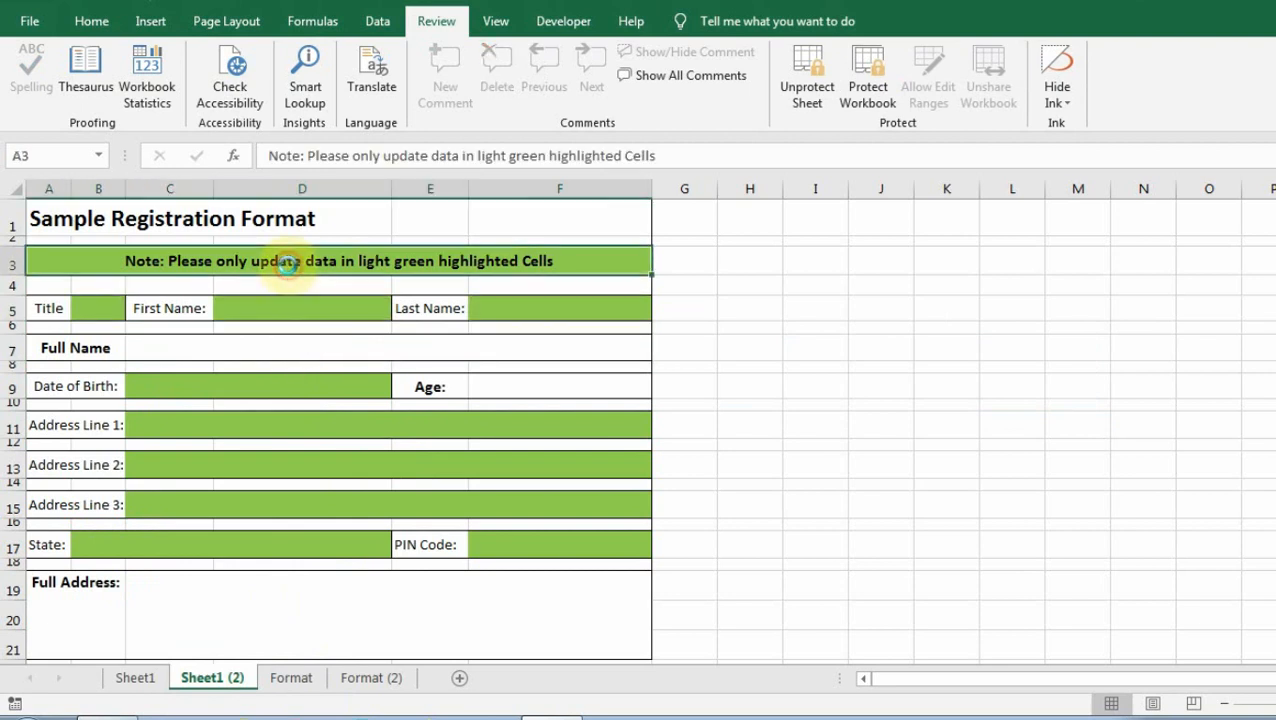
pyautogui.click(285, 306)
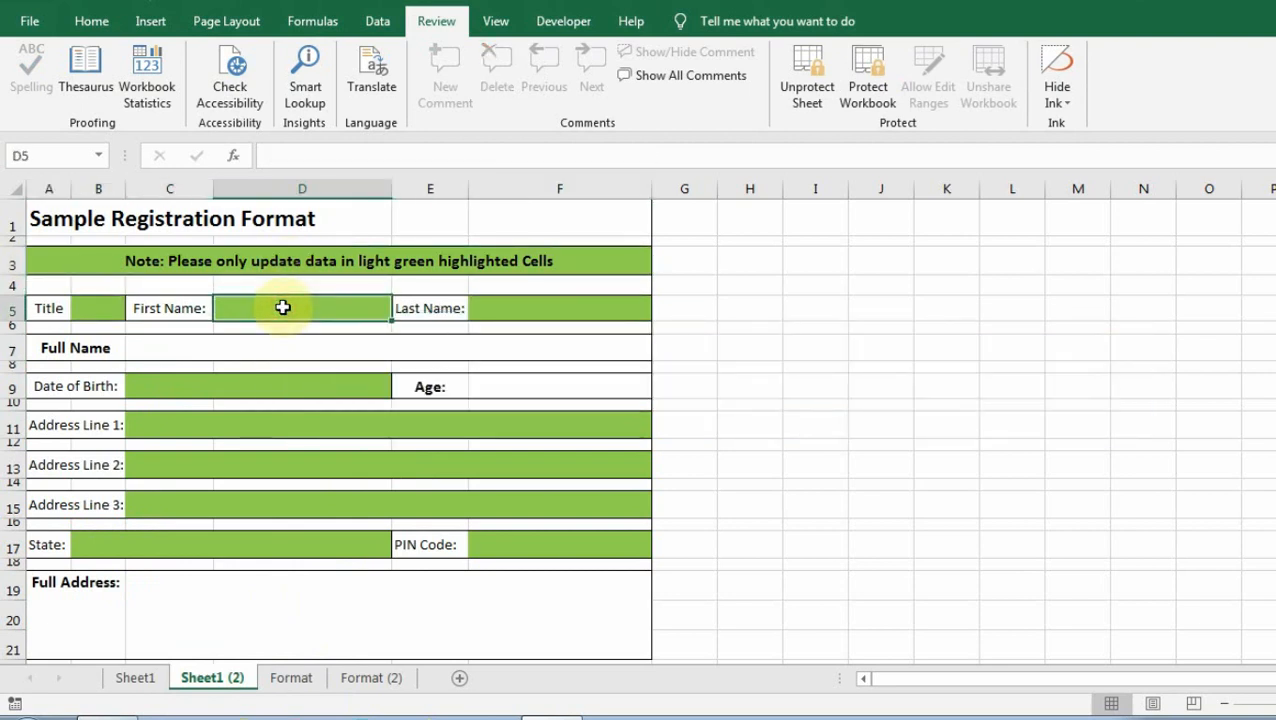
pyautogui.doubleClick(285, 308)
pyautogui.click(114, 318)
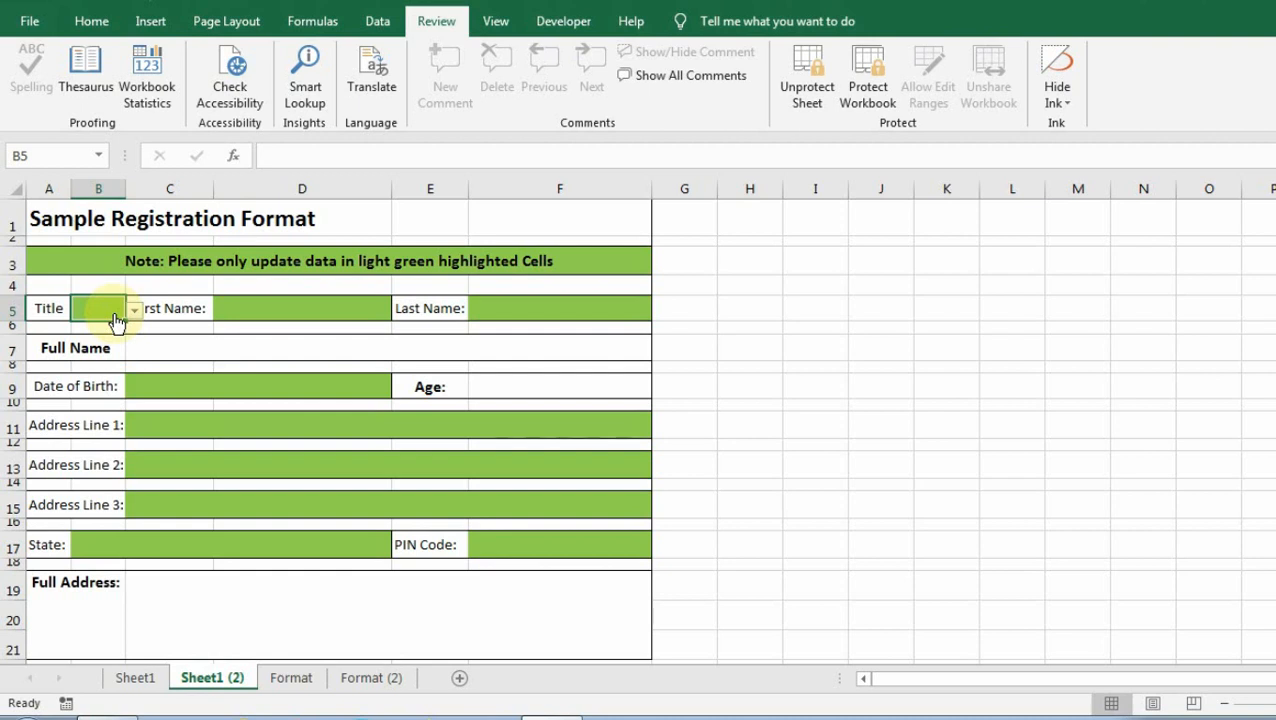
pyautogui.click(190, 386)
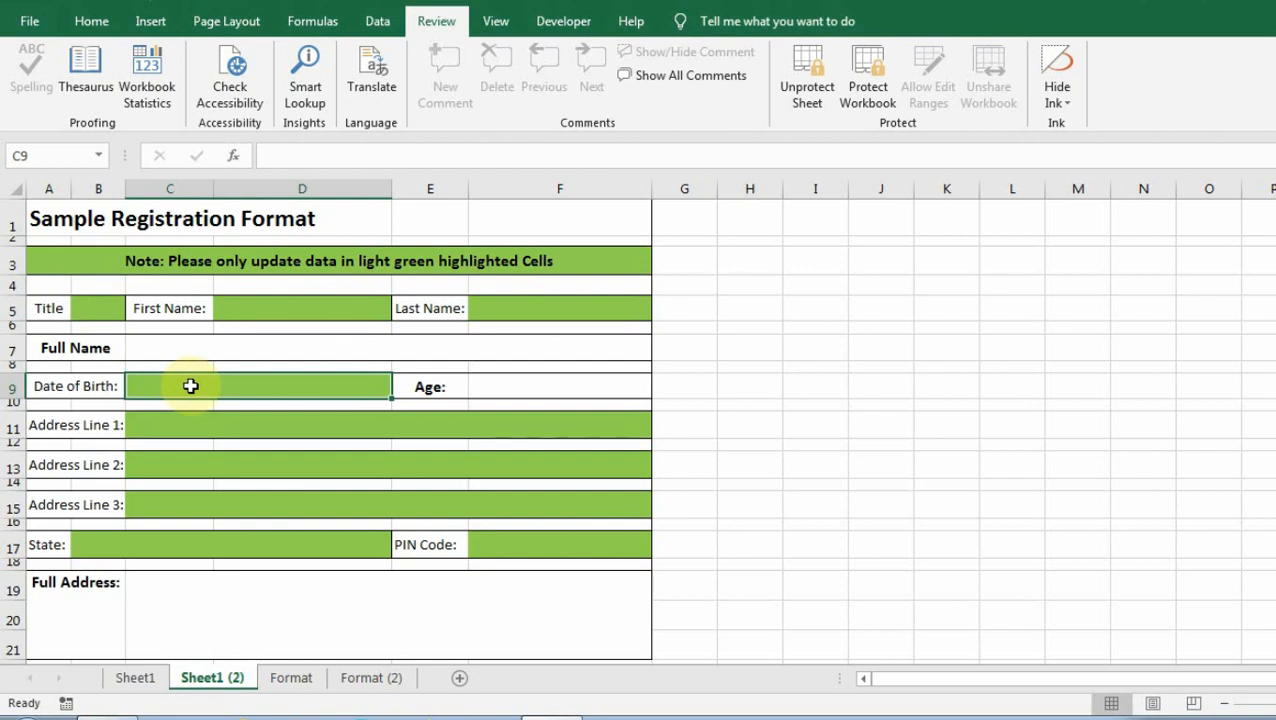
pyautogui.click(374, 679)
pyautogui.click(322, 309)
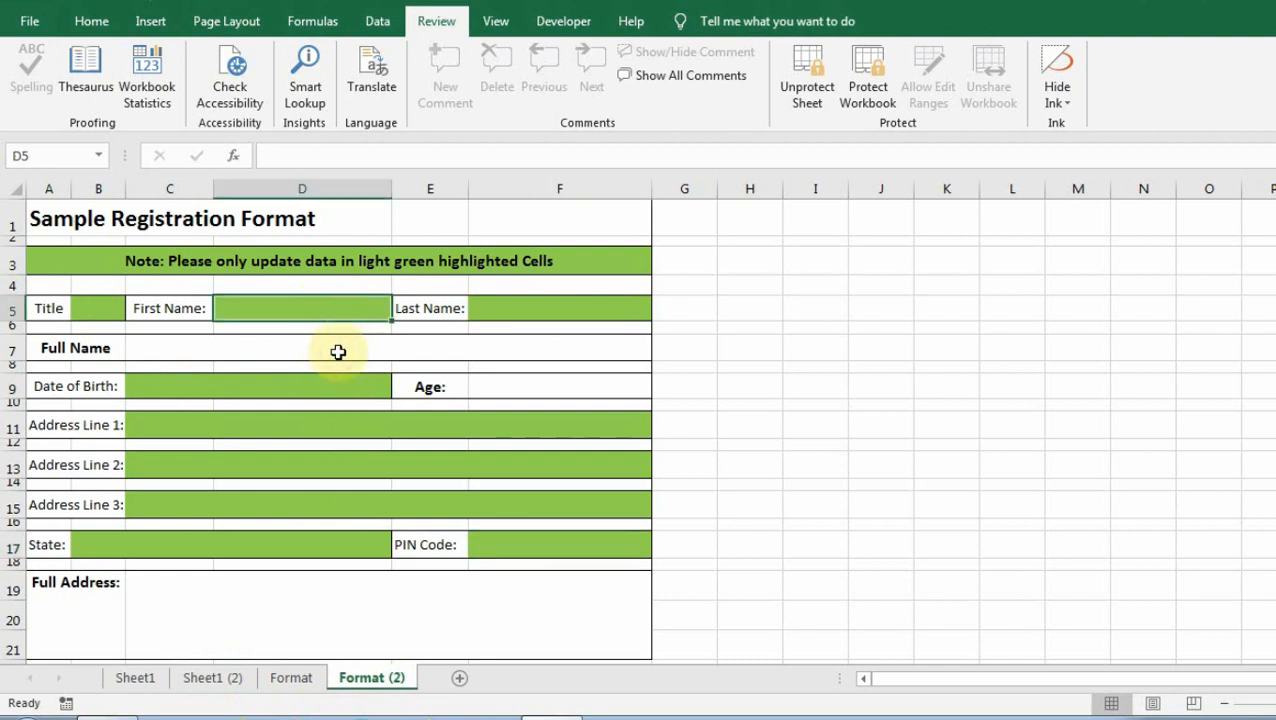
pyautogui.press('Tab')
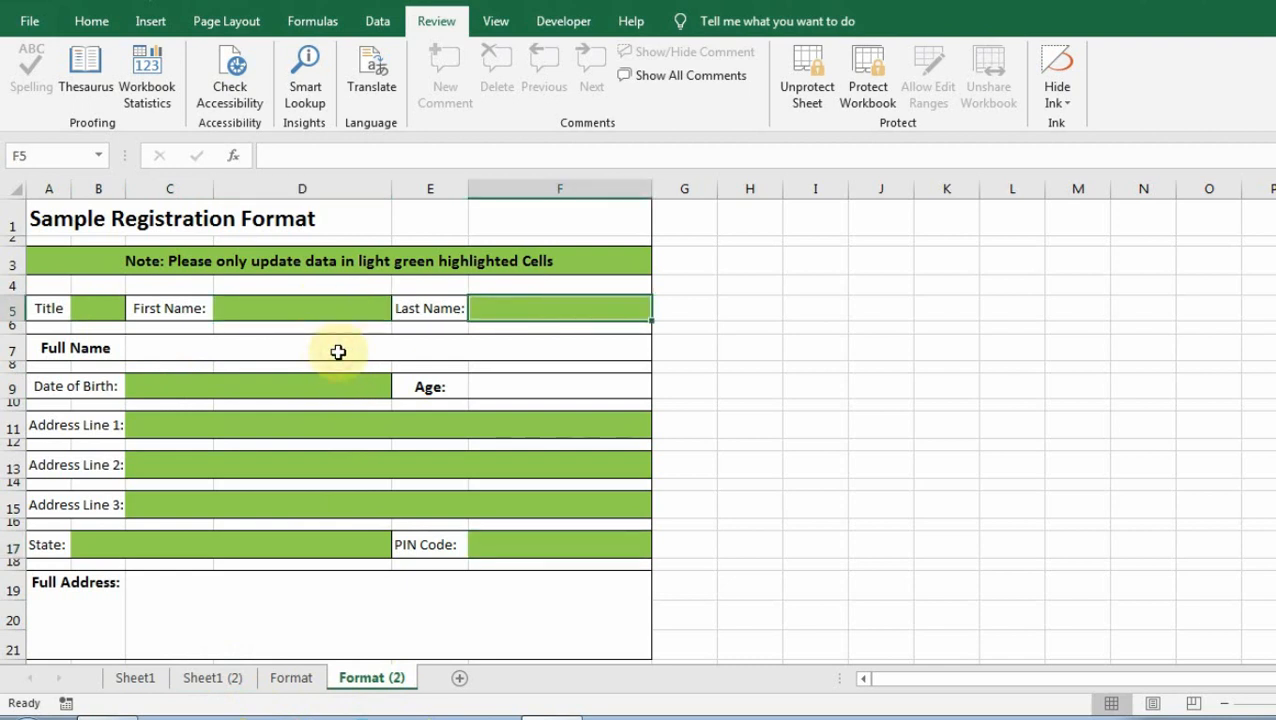
pyautogui.press('Tab')
pyautogui.hotkey('shift', 'Tab')
pyautogui.press('Tab')
pyautogui.press('Tab')
pyautogui.press('Tab')
pyautogui.click(320, 376)
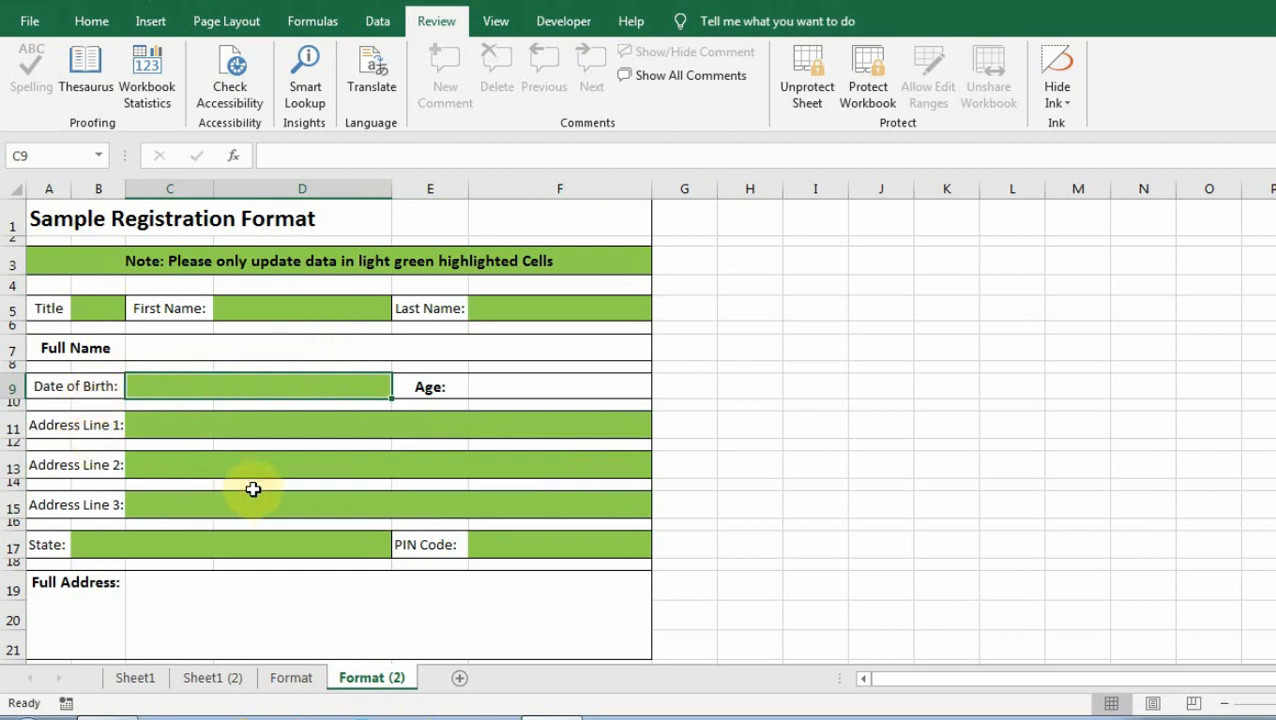
pyautogui.click(224, 681)
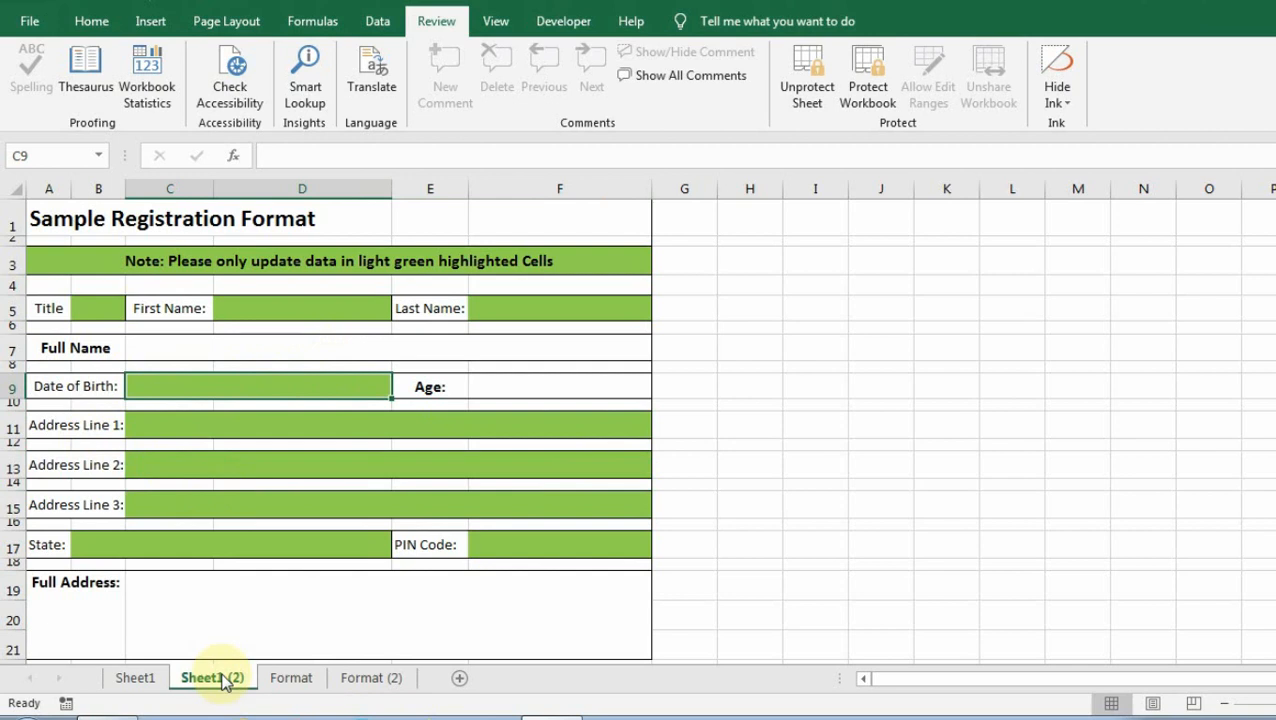
# Unprotect Sheet1 (2) by entering its sheet password.
pyautogui.rightClick(224, 681)
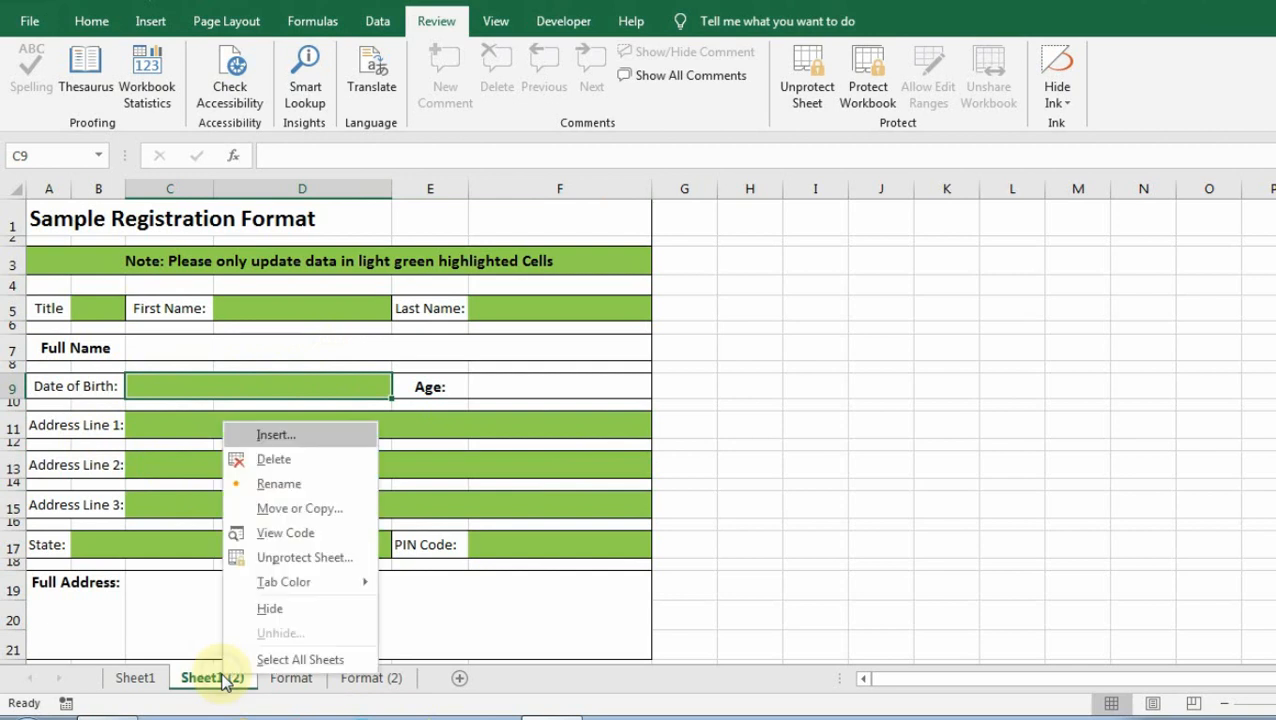
pyautogui.click(286, 557)
pyautogui.write('123')
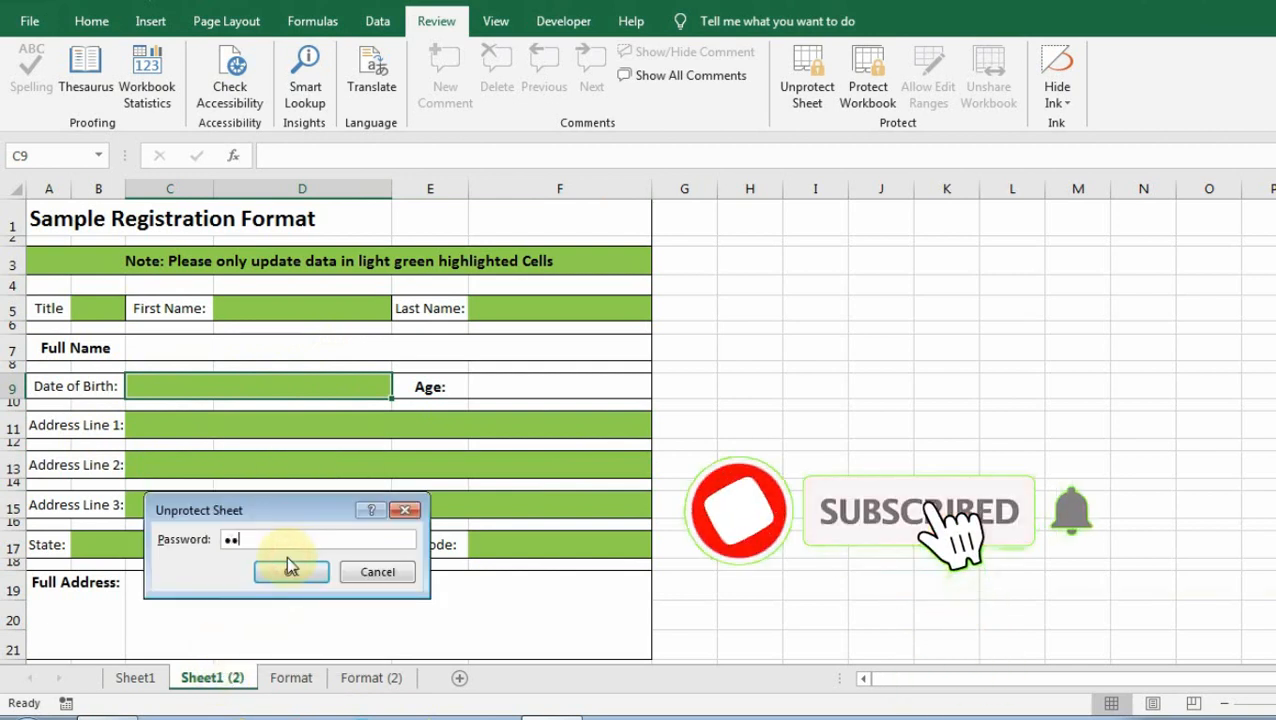
pyautogui.write('4')
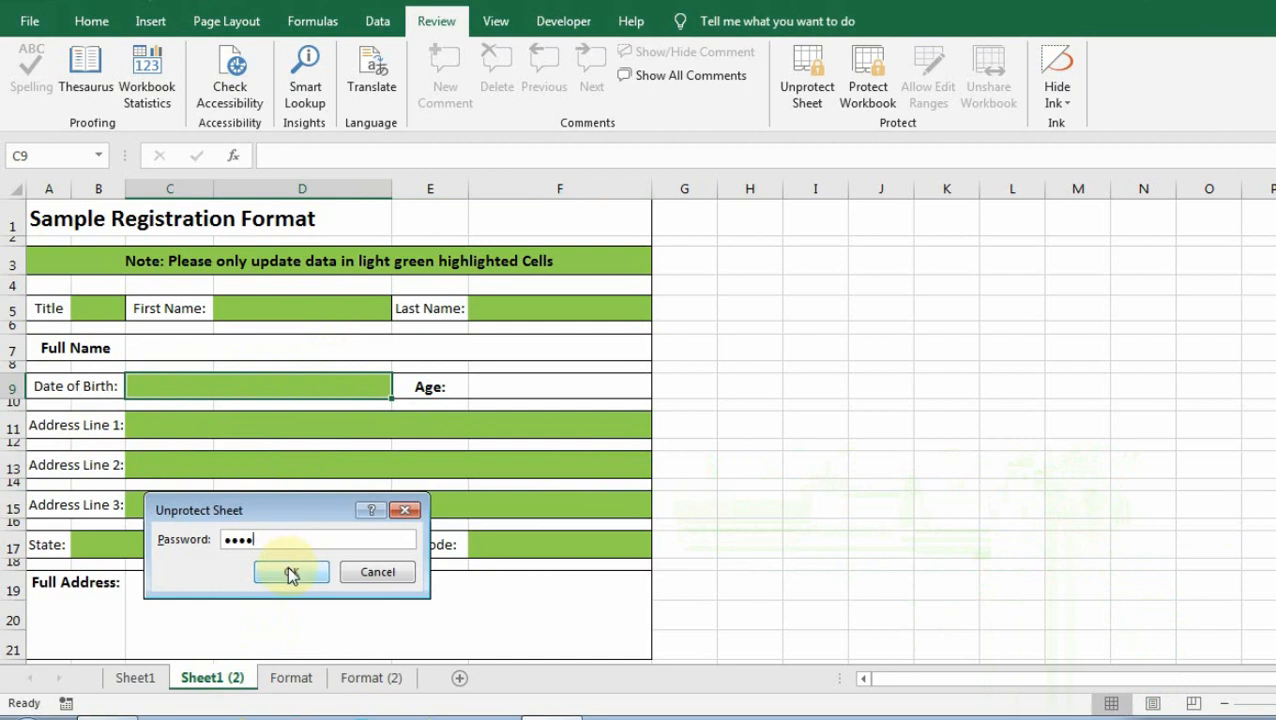
pyautogui.click(287, 565)
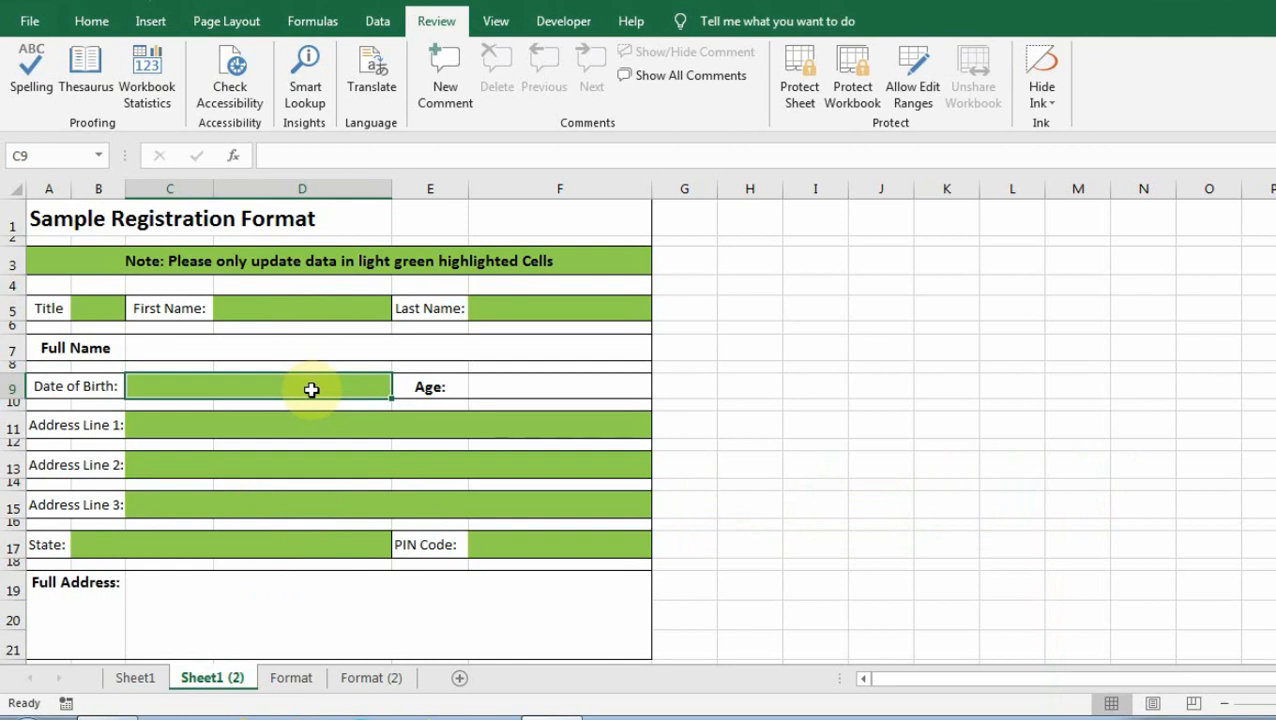
# Clear the Locked option for the Date of Birth cell C9.
pyautogui.hotkey('ctrl', '1')
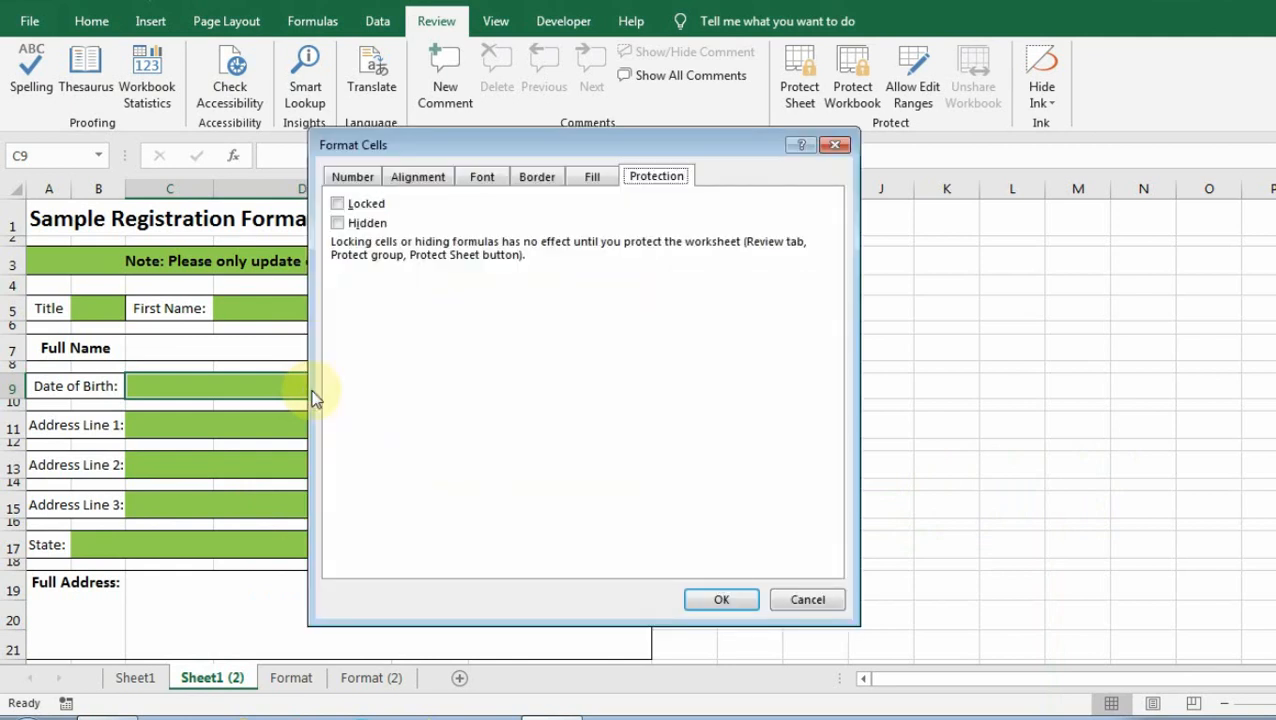
pyautogui.click(338, 205)
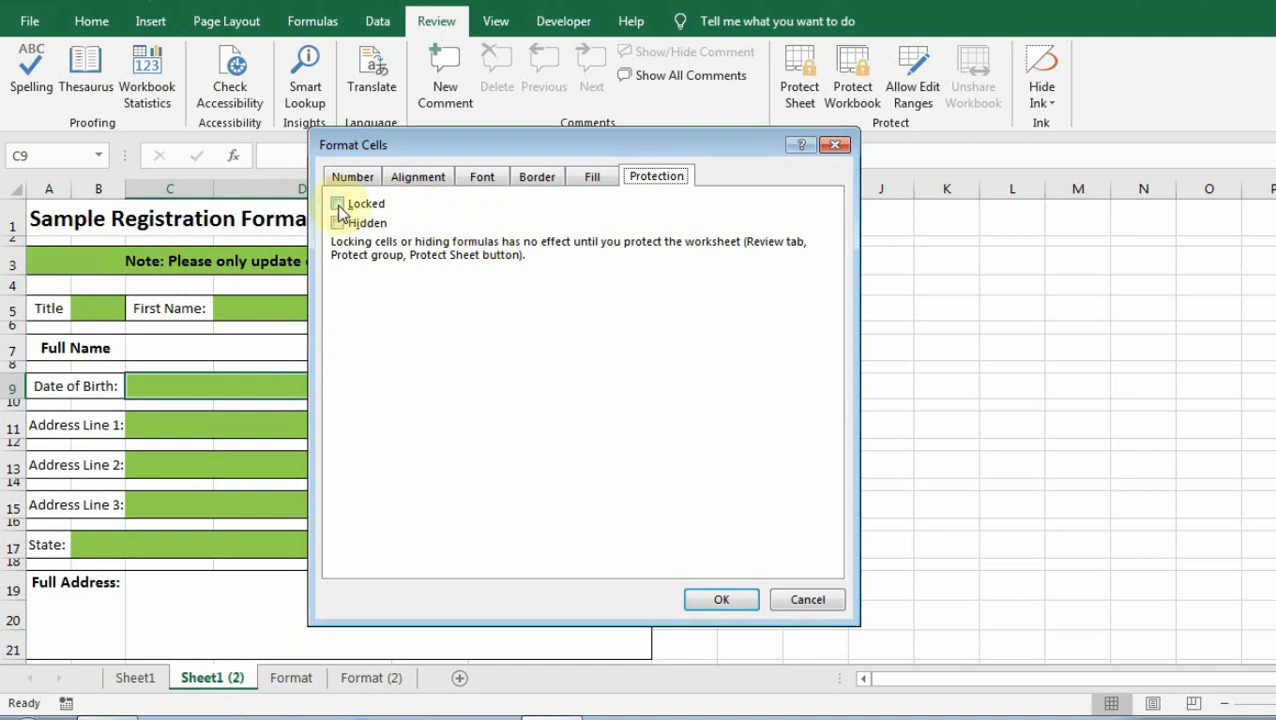
pyautogui.click(720, 600)
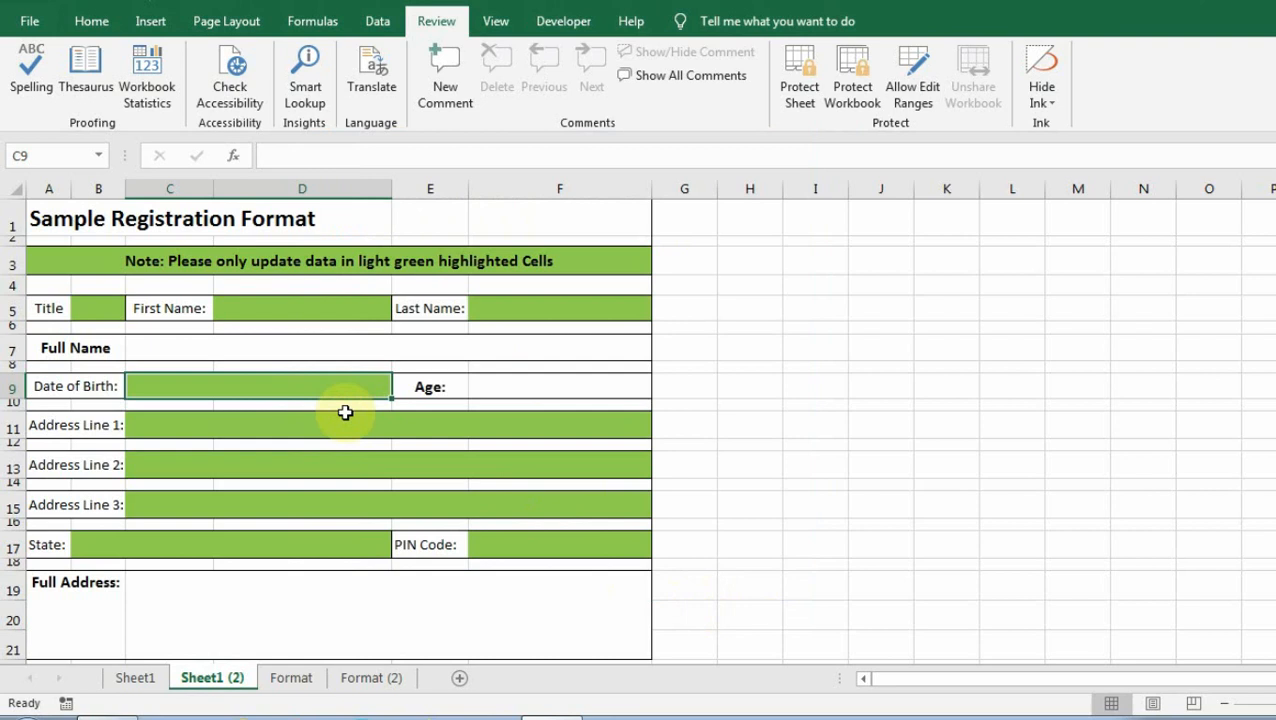
# Re-protect Sheet1 (2) without a password, with Select locked cells unchecked so only unlocked cells are selectable.
pyautogui.click(804, 72)
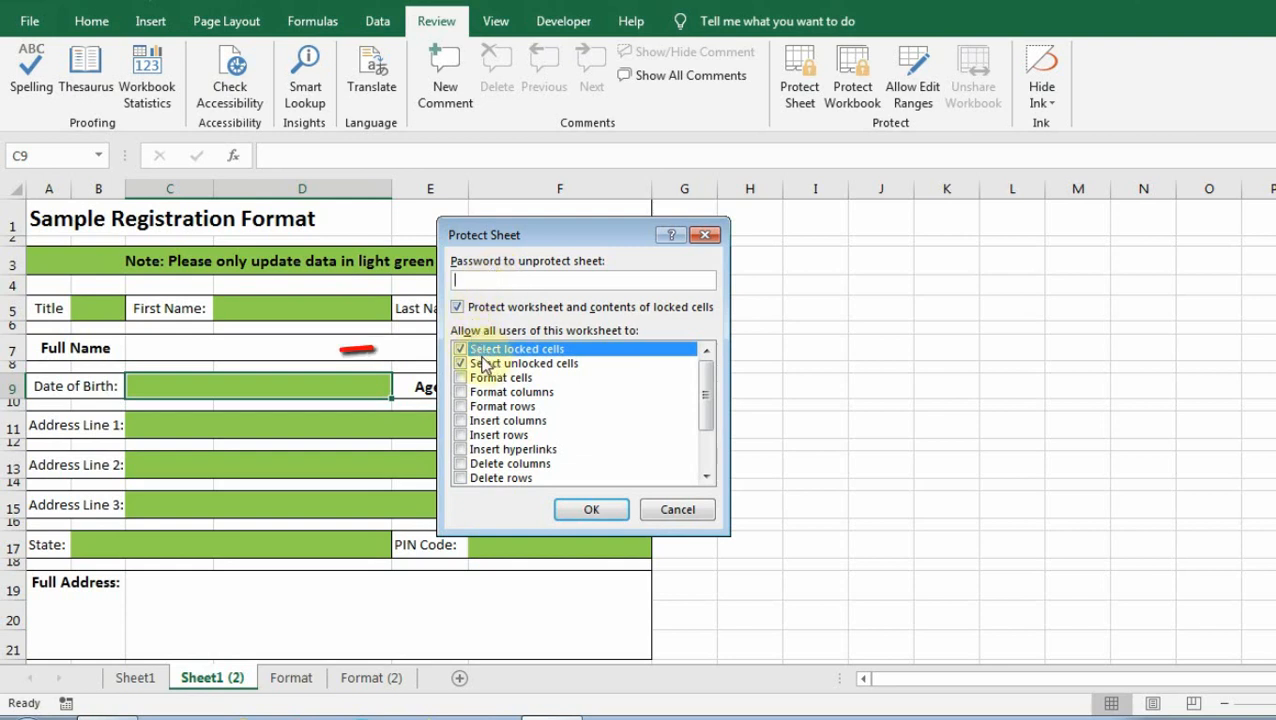
pyautogui.click(461, 350)
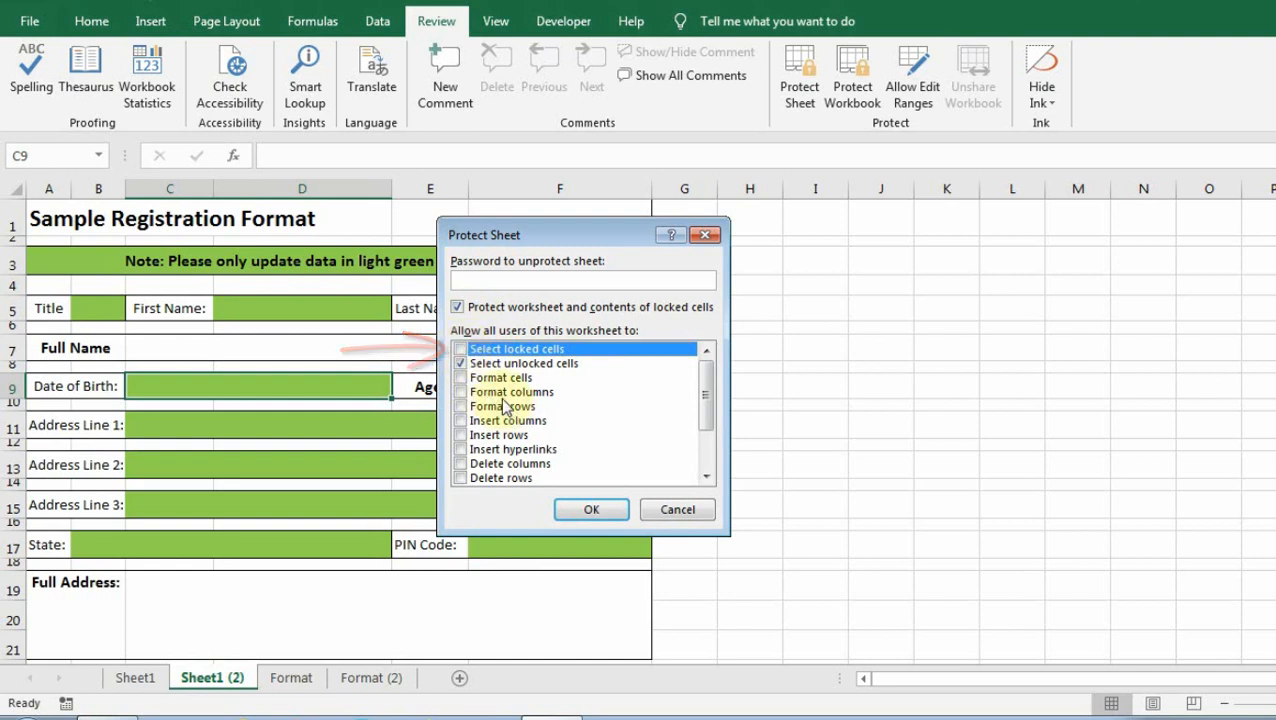
pyautogui.click(578, 514)
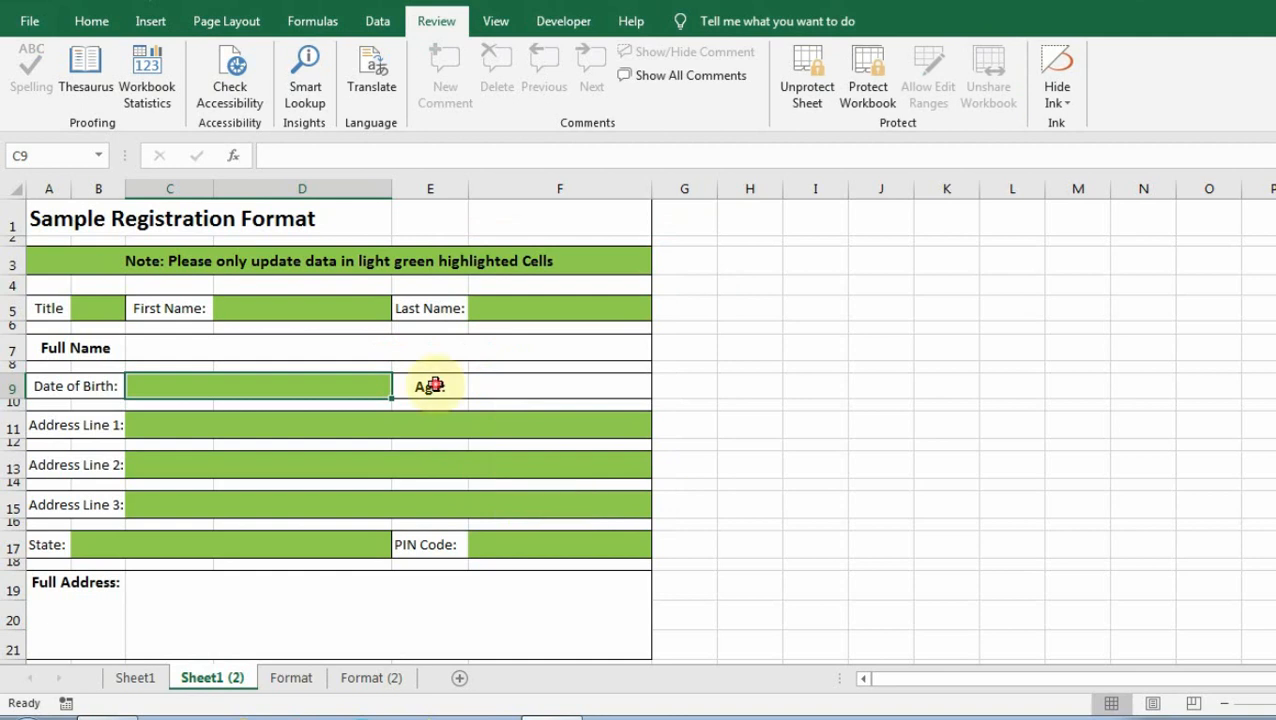
# Select the green Last Name, Title, Date of Birth and PIN Code cells to confirm they are selectable.
pyautogui.click(504, 306)
pyautogui.click(294, 308)
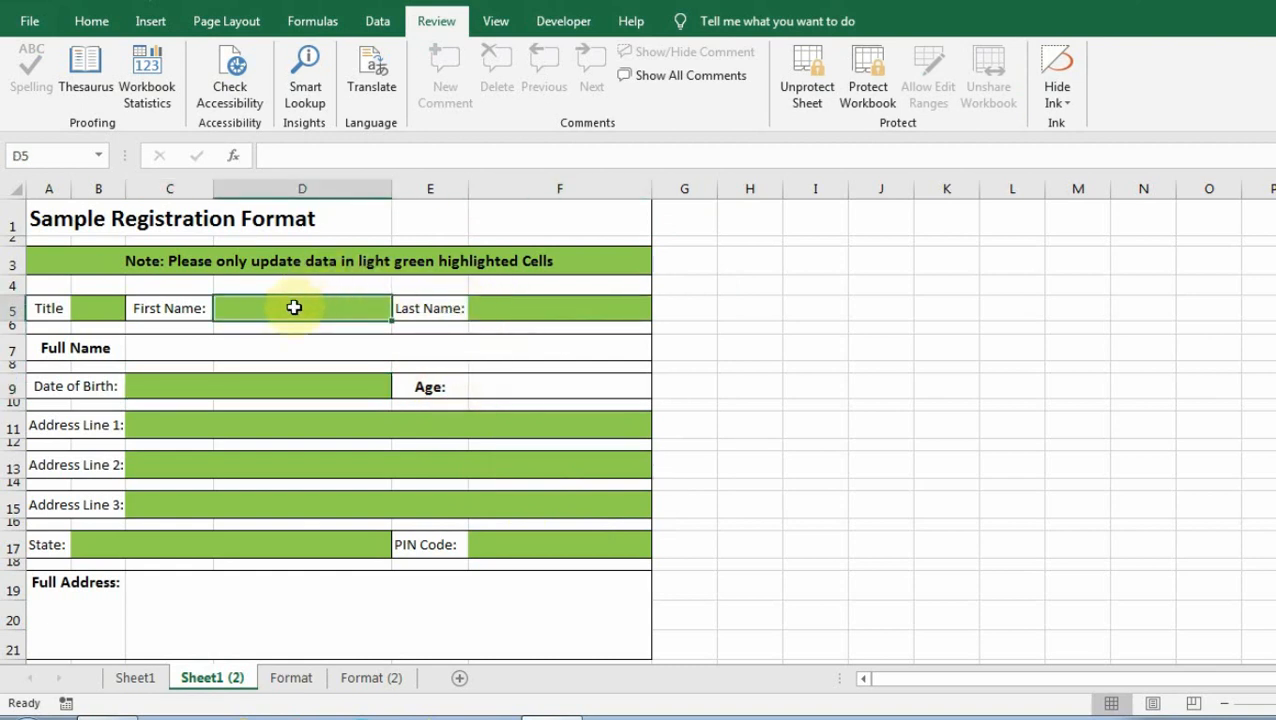
pyautogui.click(108, 305)
pyautogui.click(191, 388)
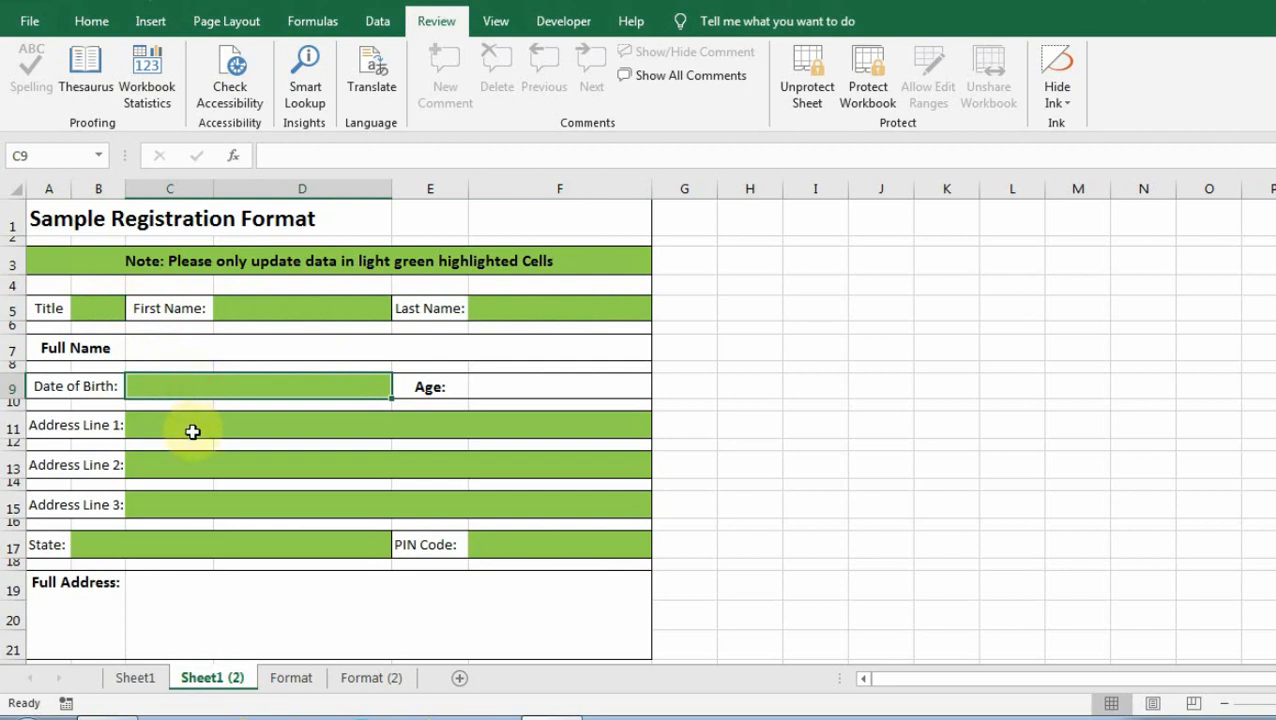
pyautogui.click(193, 432)
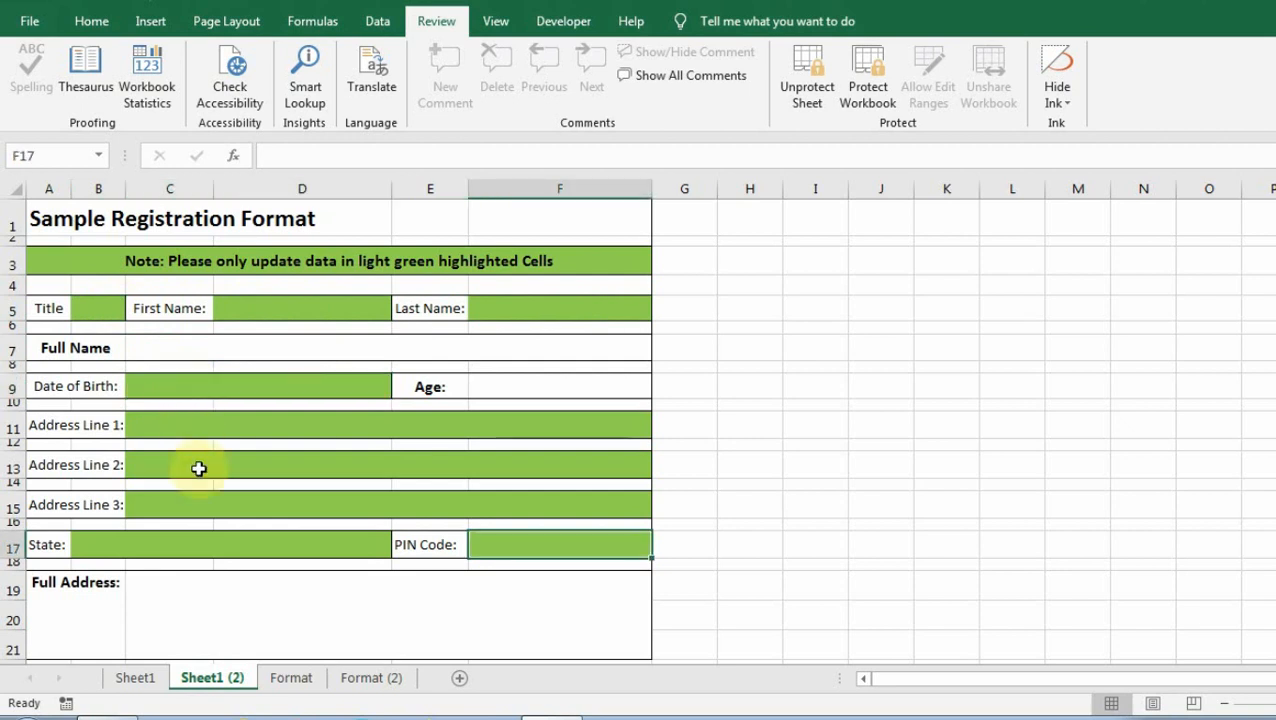
# Move between green input cells with Shift+Tab and the arrow keys, then try editing the locked Full Name cell.
pyautogui.hotkey('shift', 'Tab')
pyautogui.hotkey('shift', 'Tab')
pyautogui.hotkey('shift', 'Tab')
pyautogui.hotkey('shift', 'Tab')
pyautogui.hotkey('shift', 'Tab')
pyautogui.hotkey('shift', 'Tab')
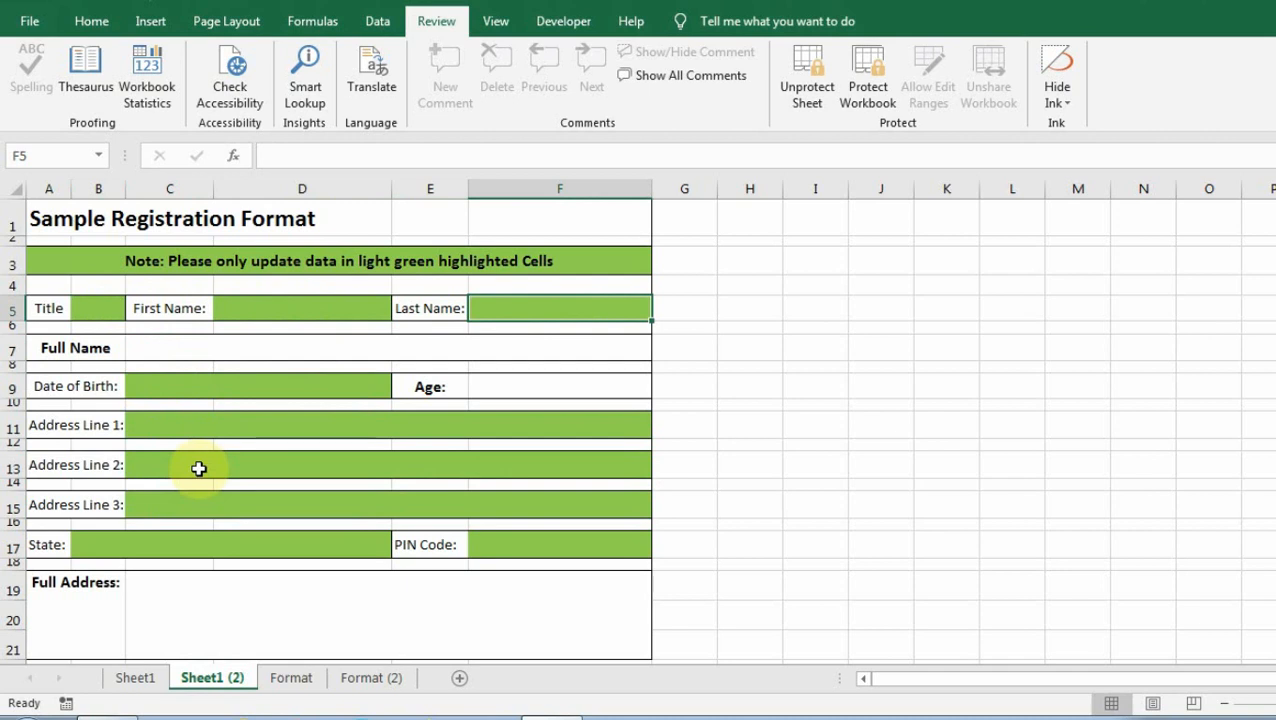
pyautogui.press('Left')
pyautogui.press('Down')
pyautogui.press('Up')
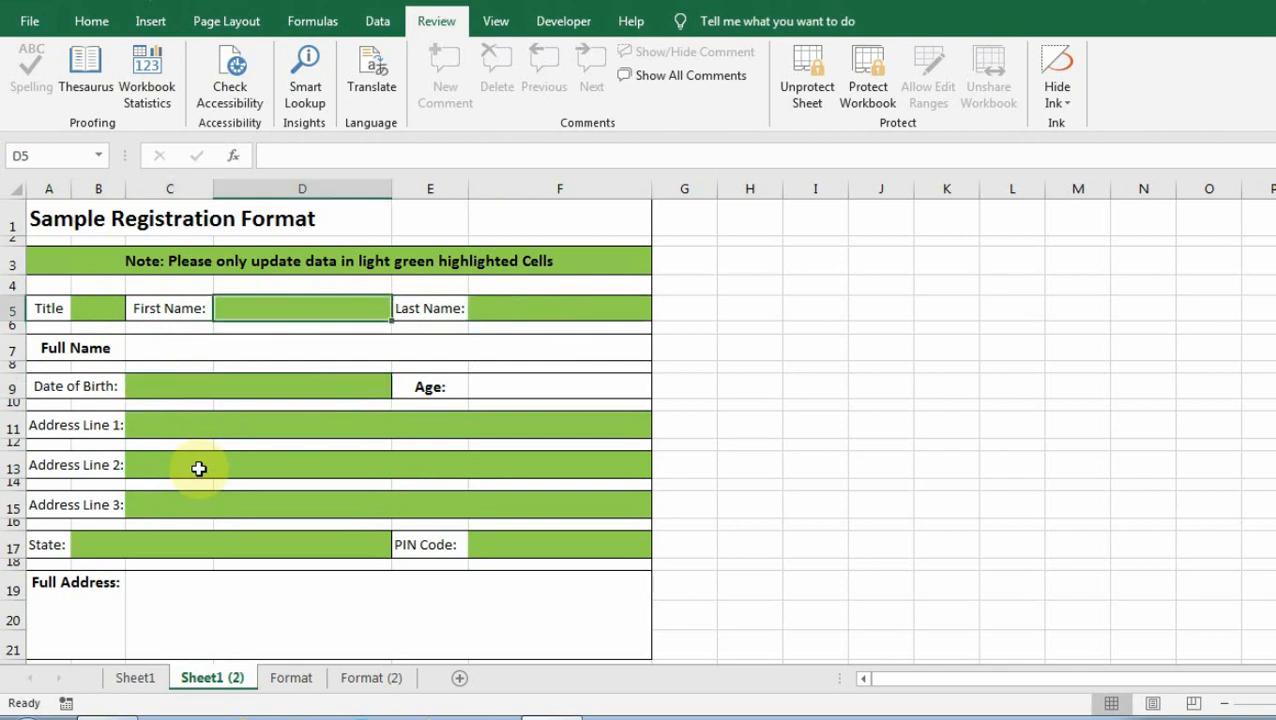
pyautogui.press('Left')
pyautogui.press('Left')
pyautogui.press('Left')
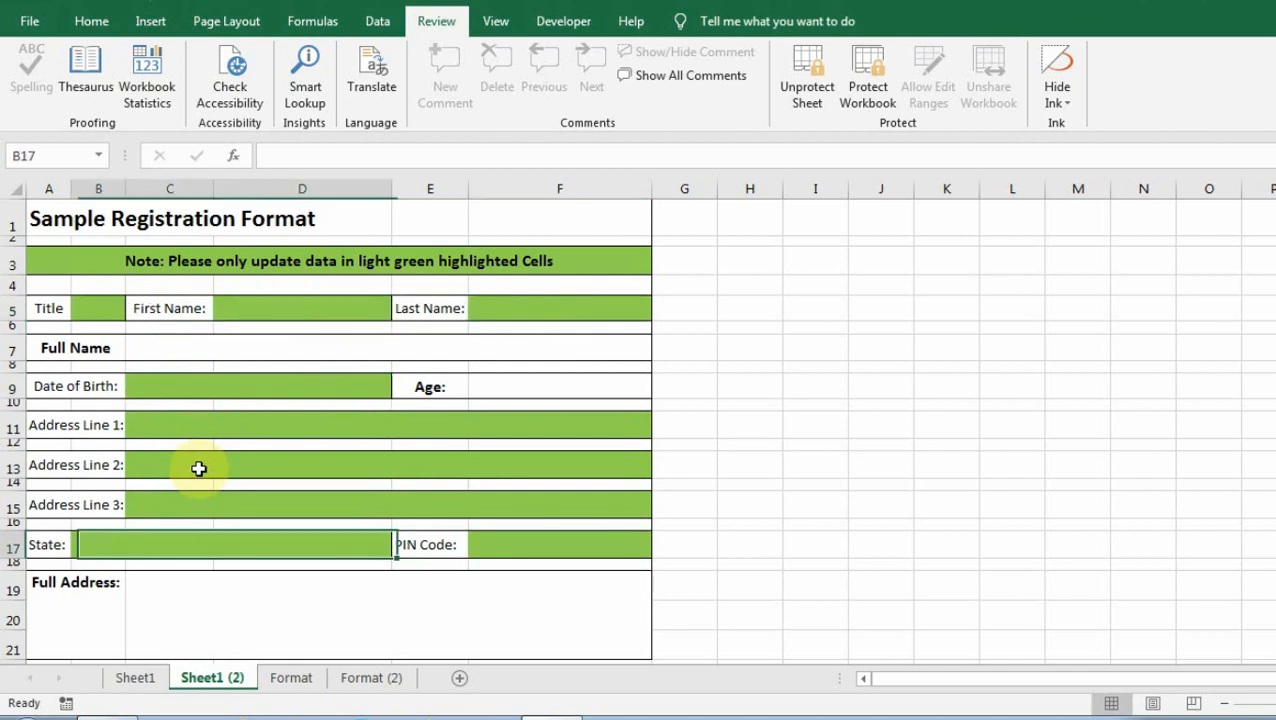
pyautogui.press('Up')
pyautogui.press('Up')
pyautogui.press('Down')
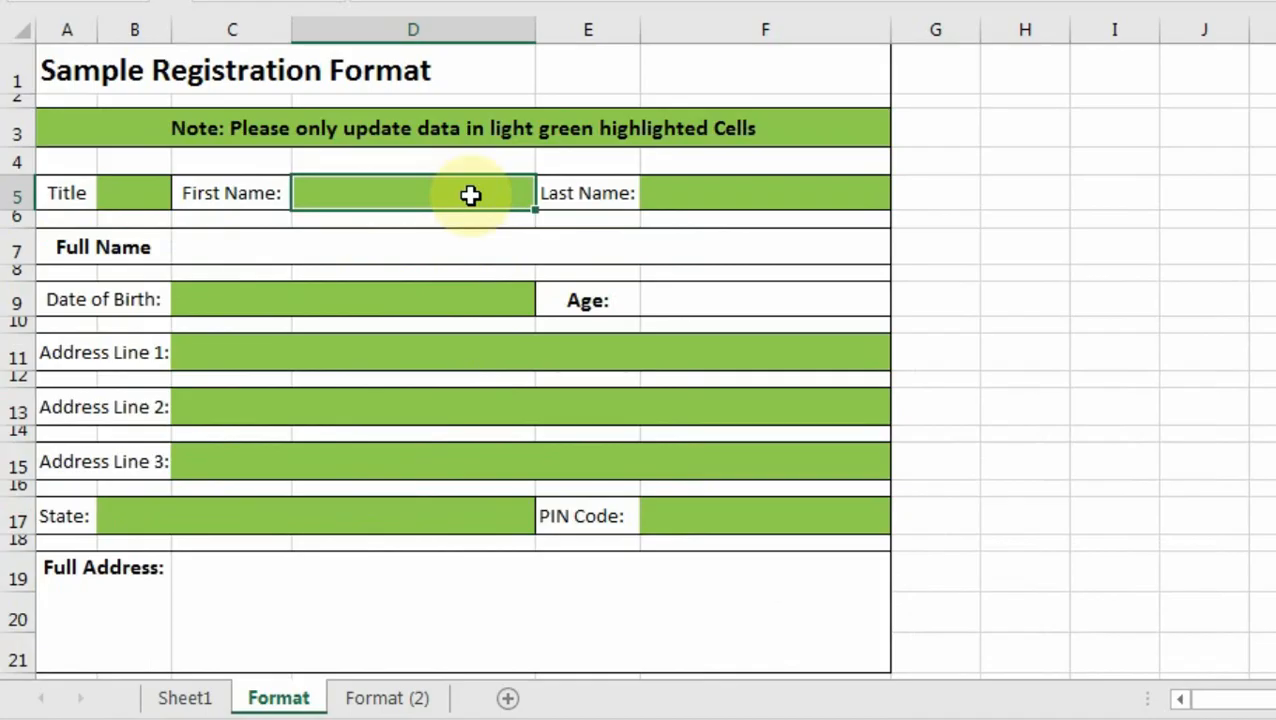
pyautogui.doubleClick(664, 194)
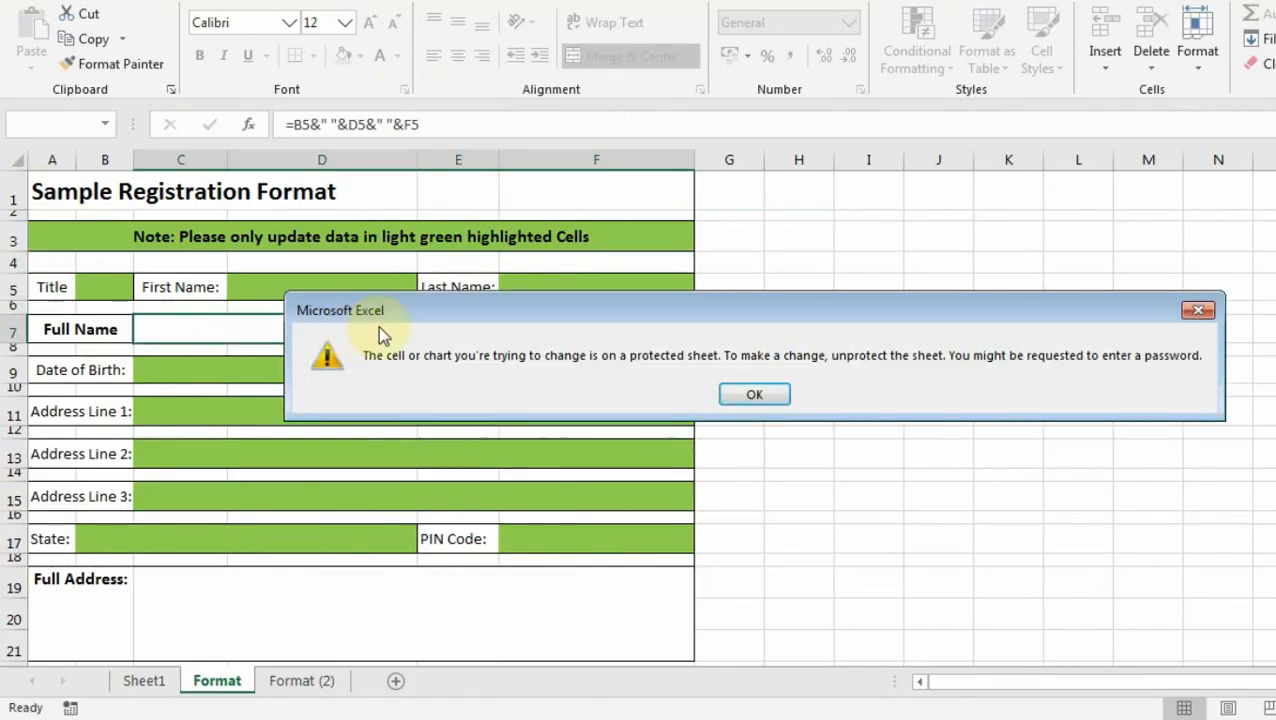
# Dismiss the protected-sheet warning, switch sheets to Sheet1's form, and select its Full Name and Address Line 1 cells.
pyautogui.click(749, 393)
pyautogui.click(387, 698)
pyautogui.hotkey('ctrl', 'pageup')
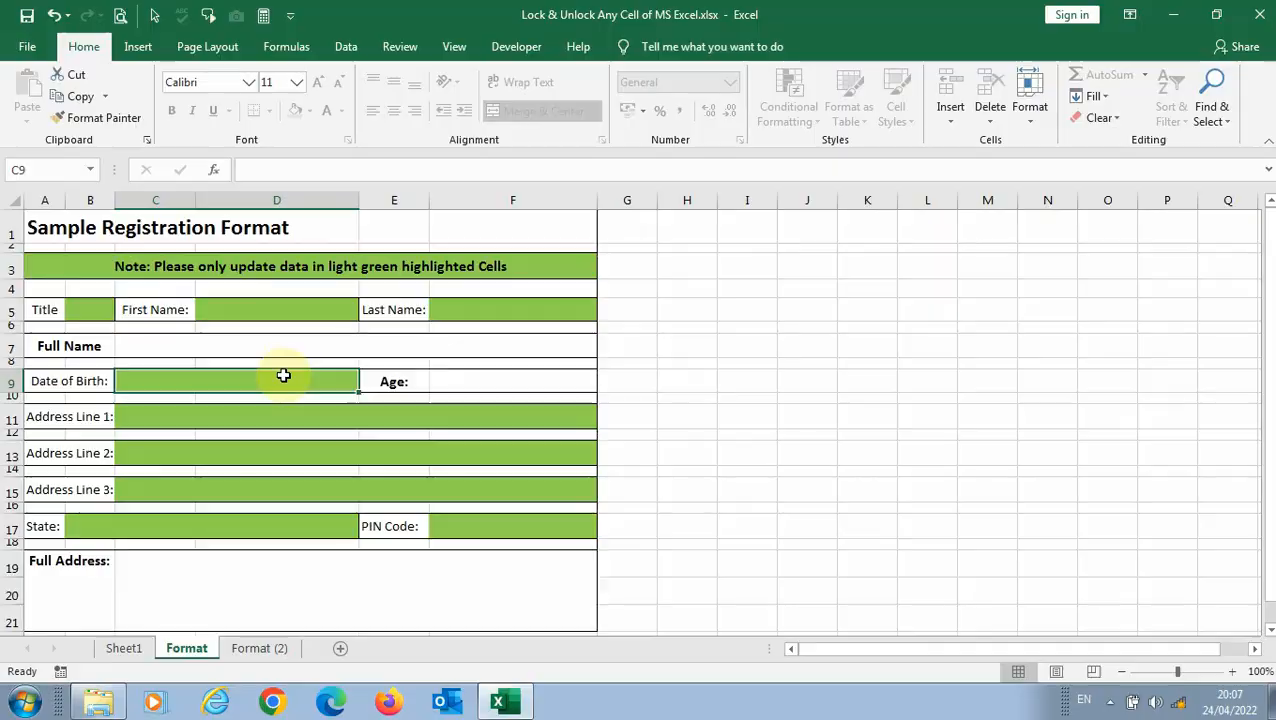
pyautogui.click(247, 351)
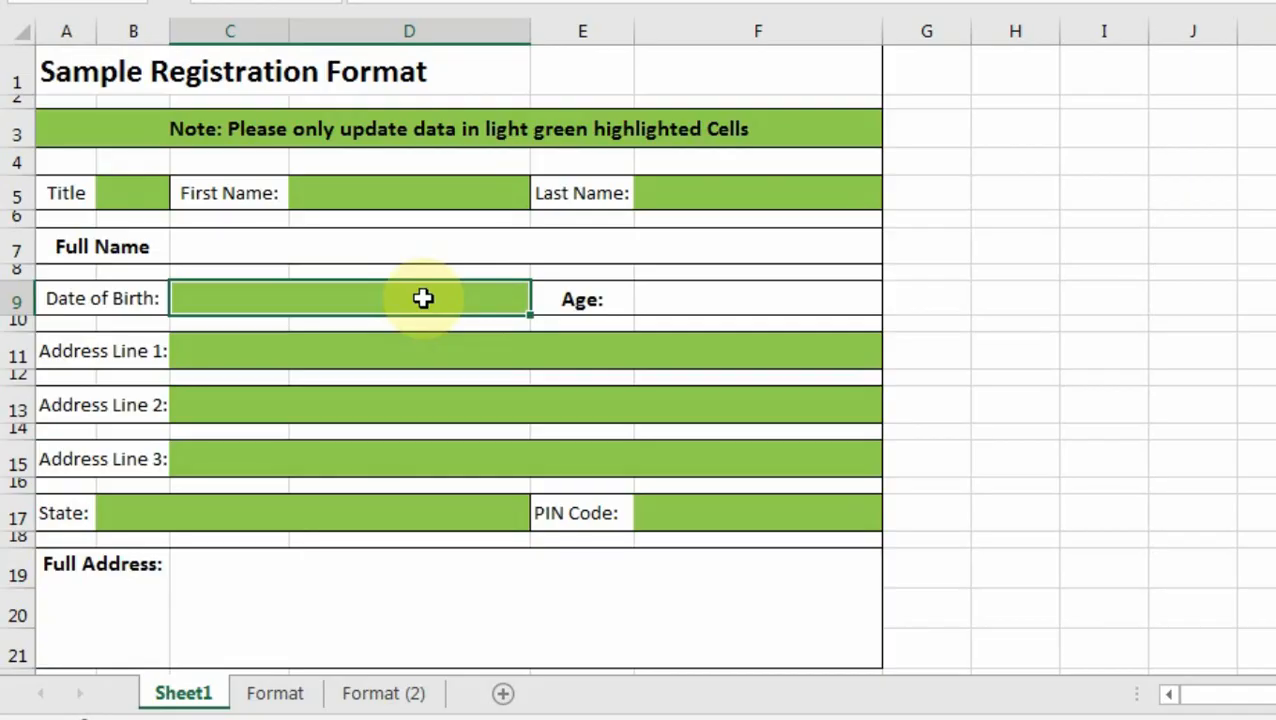
pyautogui.click(278, 346)
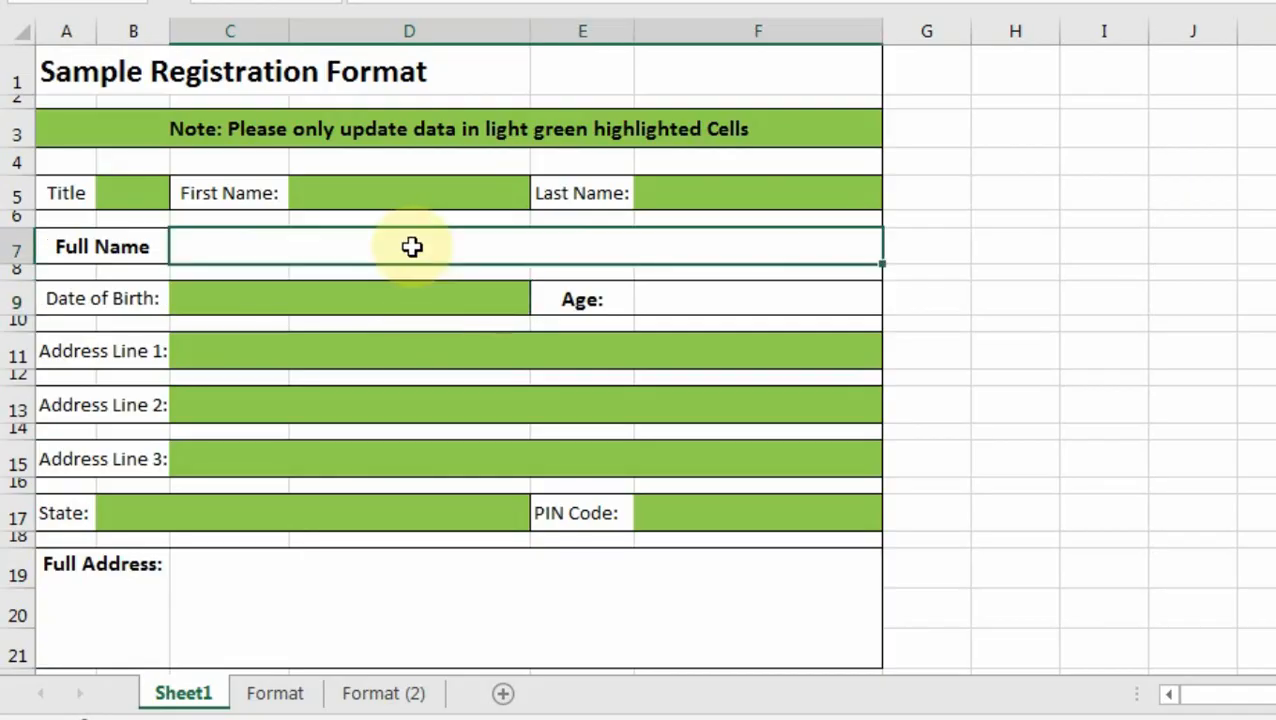
pyautogui.click(634, 358)
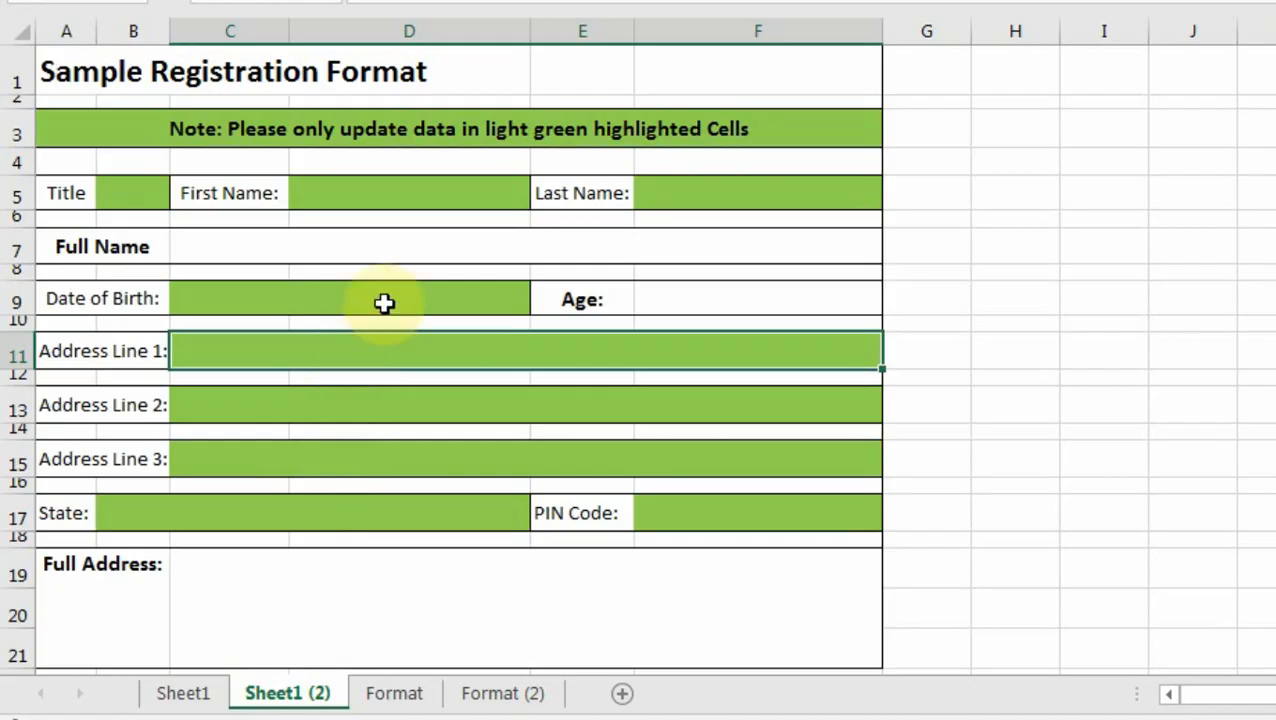
# Use Find with the light green fill as the search format to find and select all green input cells.
pyautogui.click(133, 193)
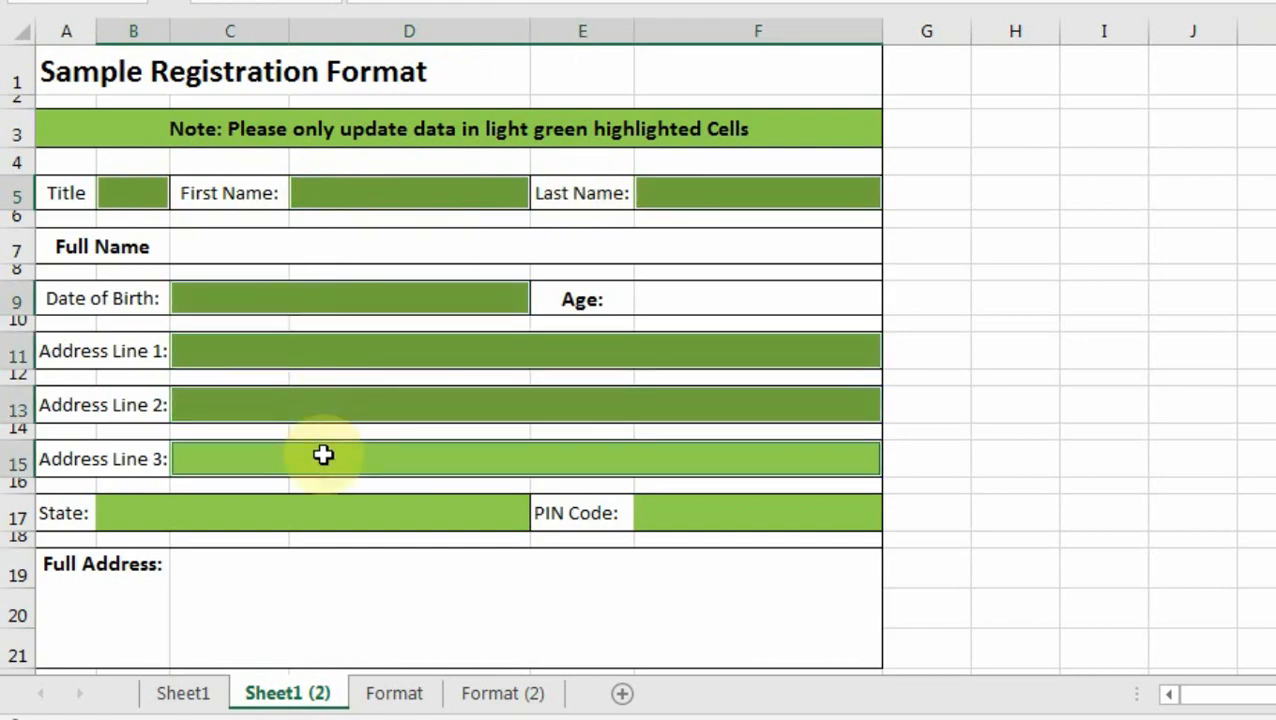
pyautogui.click(965, 399)
pyautogui.hotkey('ctrl', 'f')
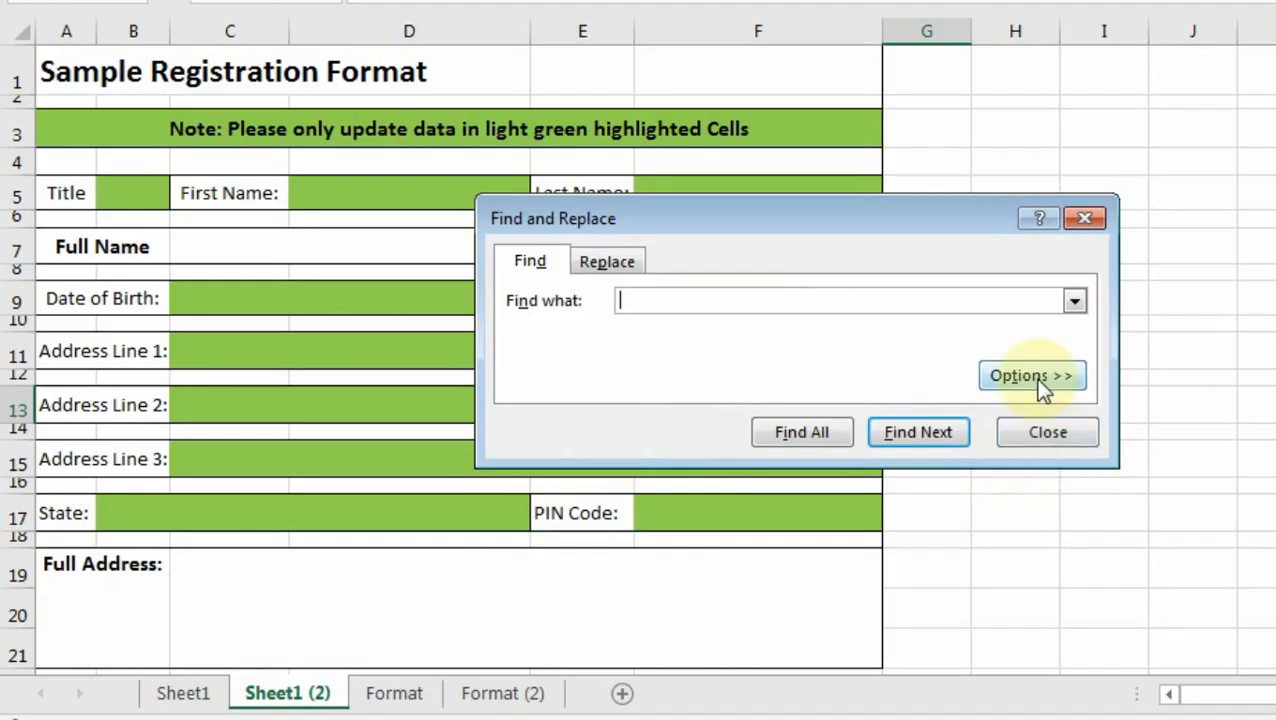
pyautogui.click(1031, 376)
pyautogui.click(1020, 296)
pyautogui.click(607, 165)
pyautogui.click(436, 374)
pyautogui.click(736, 637)
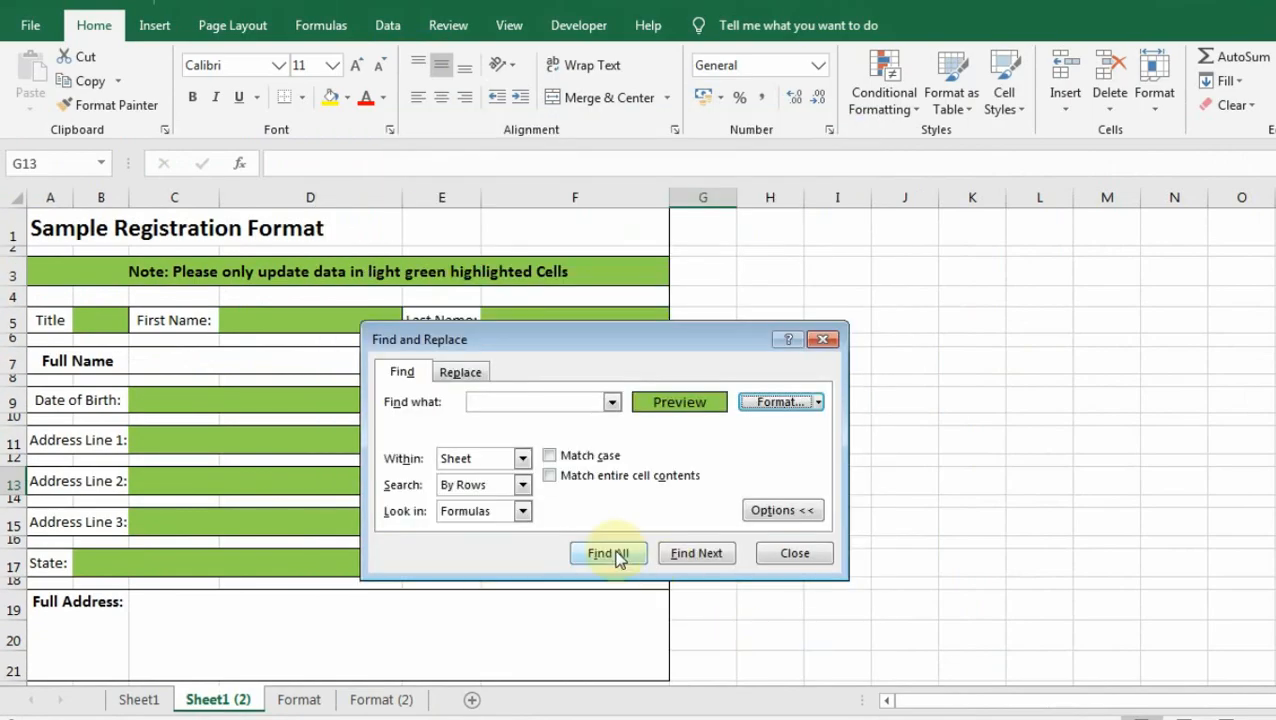
pyautogui.click(607, 553)
pyautogui.hotkey('ctrl', 'a')
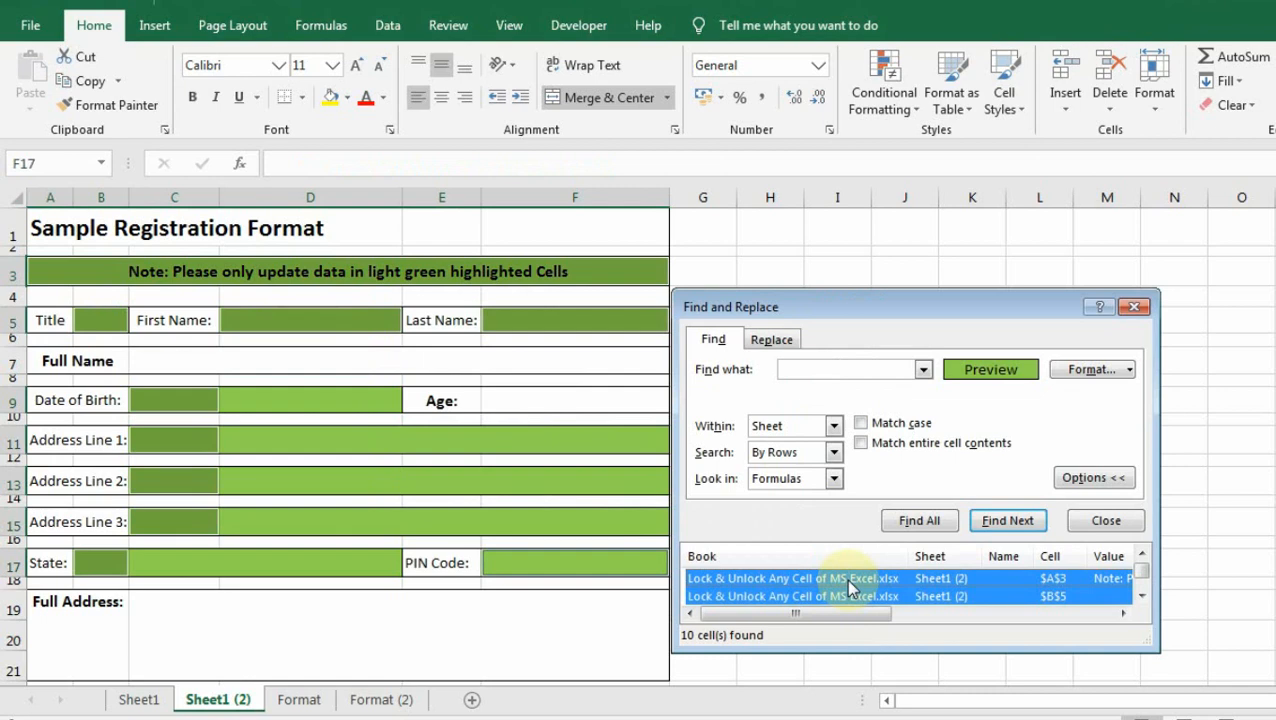
pyautogui.click(817, 595)
pyautogui.click(1133, 306)
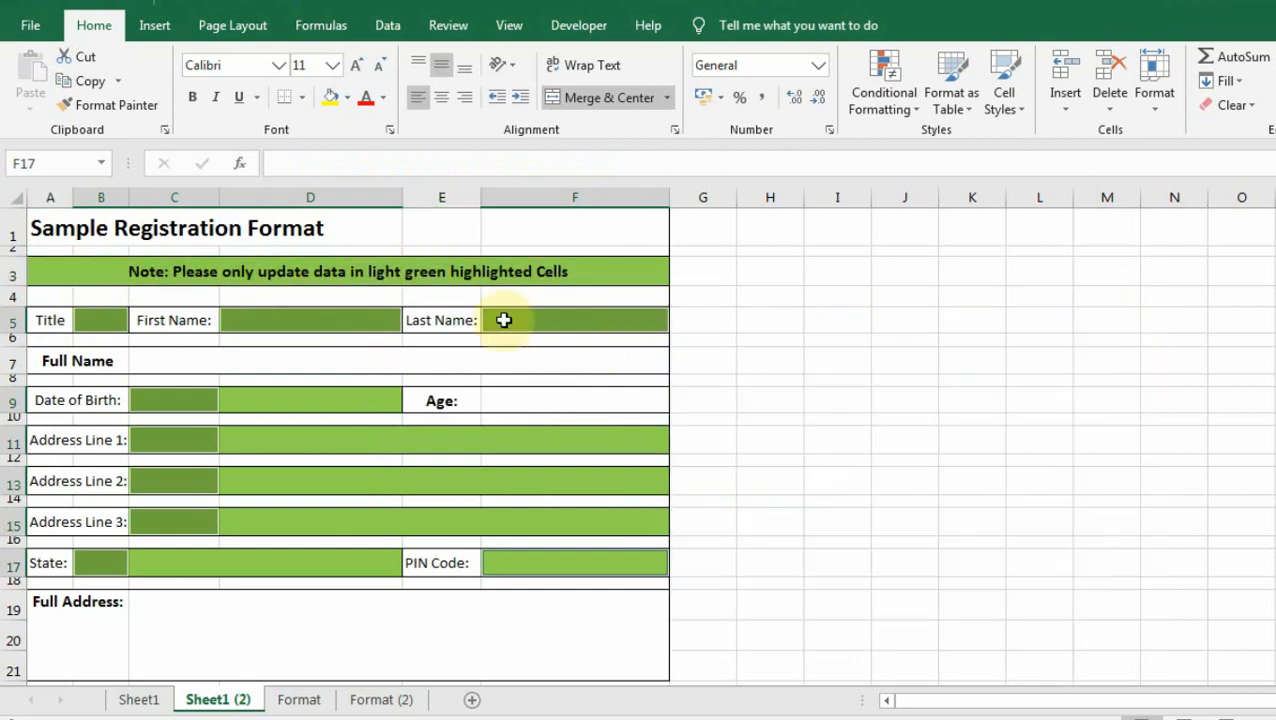
# Uncheck Locked on the Protection tab of Format Cells for the green cells, dismissing the merged-cell alert.
pyautogui.rightClick(503, 320)
pyautogui.click(578, 641)
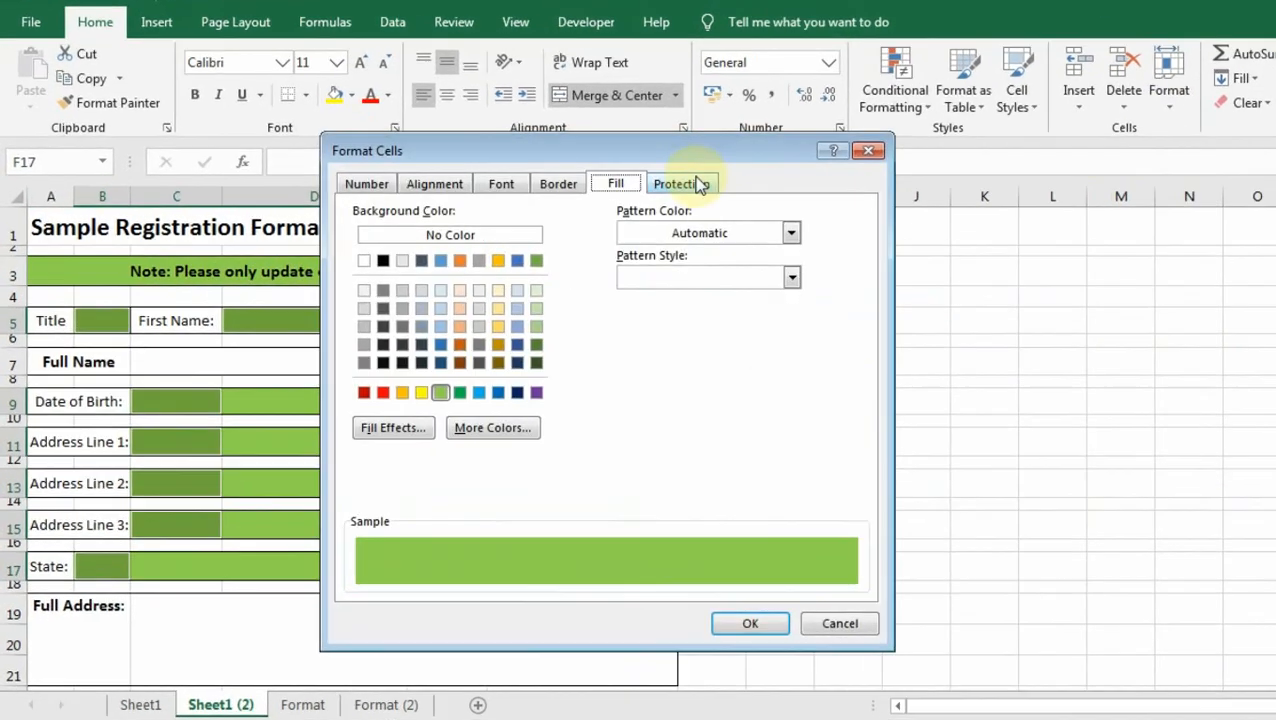
pyautogui.click(680, 184)
pyautogui.click(353, 211)
pyautogui.click(750, 623)
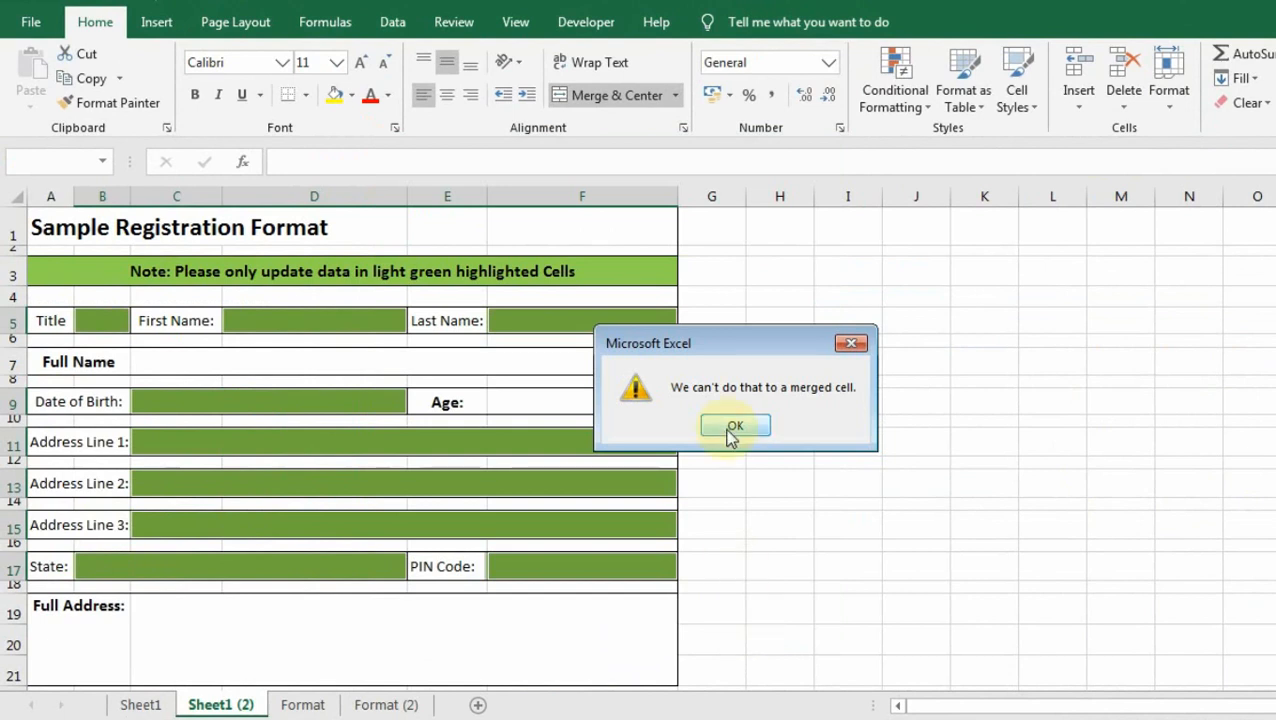
pyautogui.click(733, 428)
pyautogui.click(725, 617)
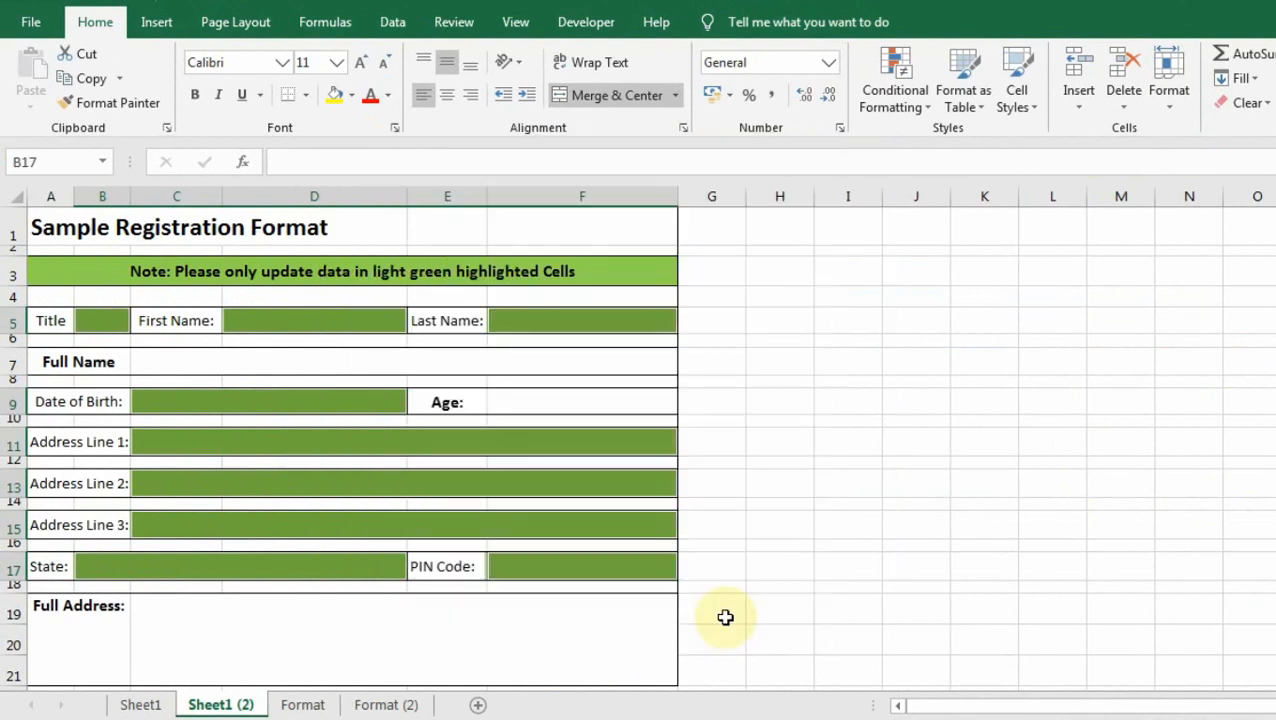
pyautogui.click(638, 446)
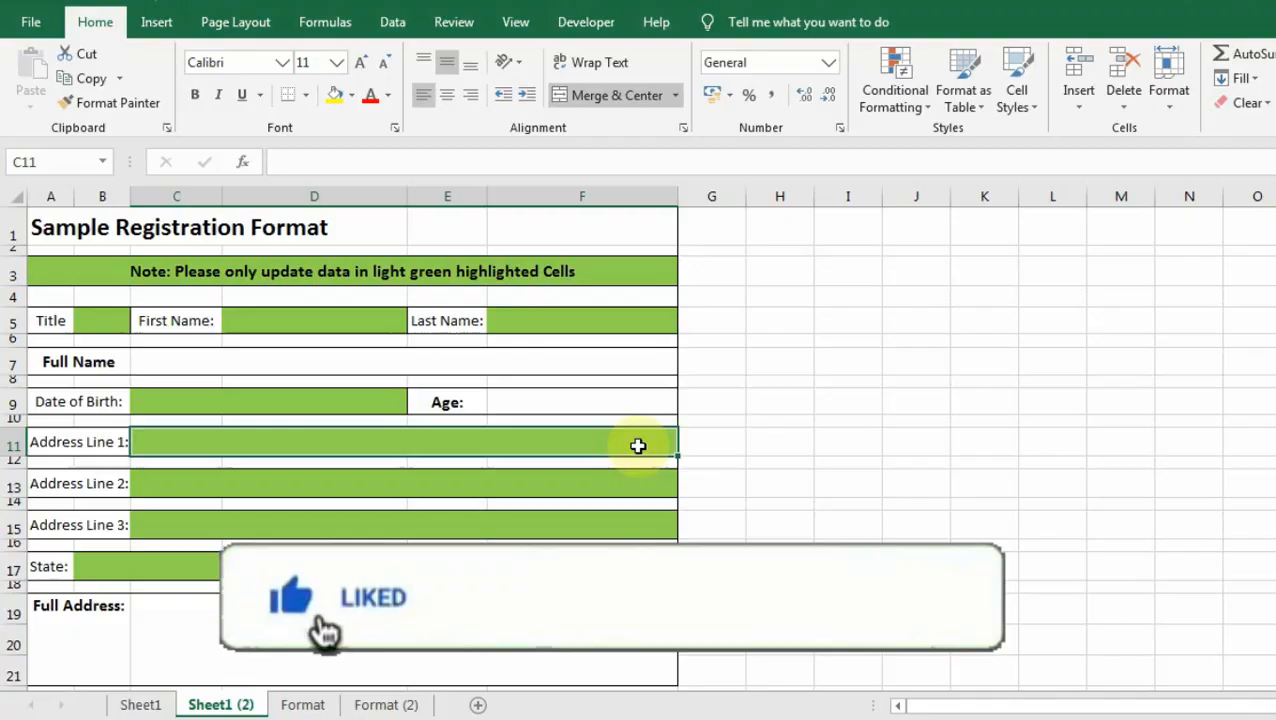
# Protect Sheet1 (2) with a password, entering and confirming the password.
pyautogui.click(453, 22)
pyautogui.click(830, 92)
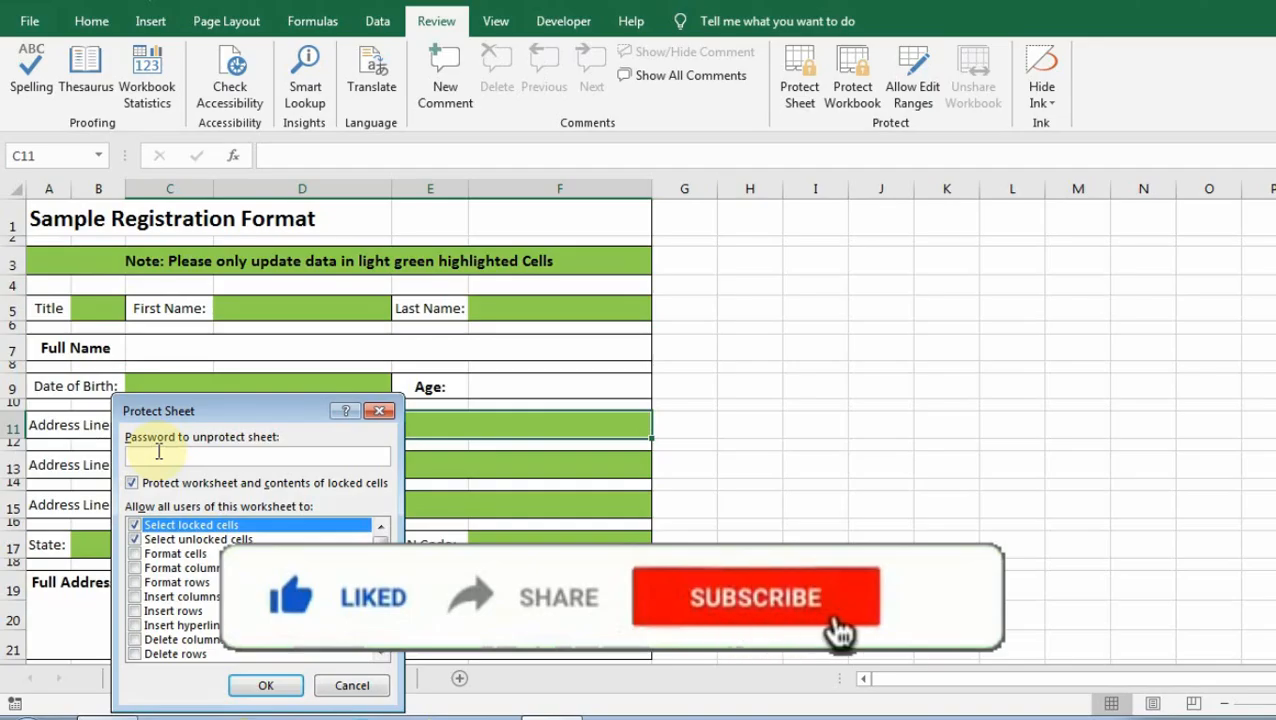
pyautogui.write('1234')
pyautogui.click(265, 685)
pyautogui.write('1234')
pyautogui.click(256, 688)
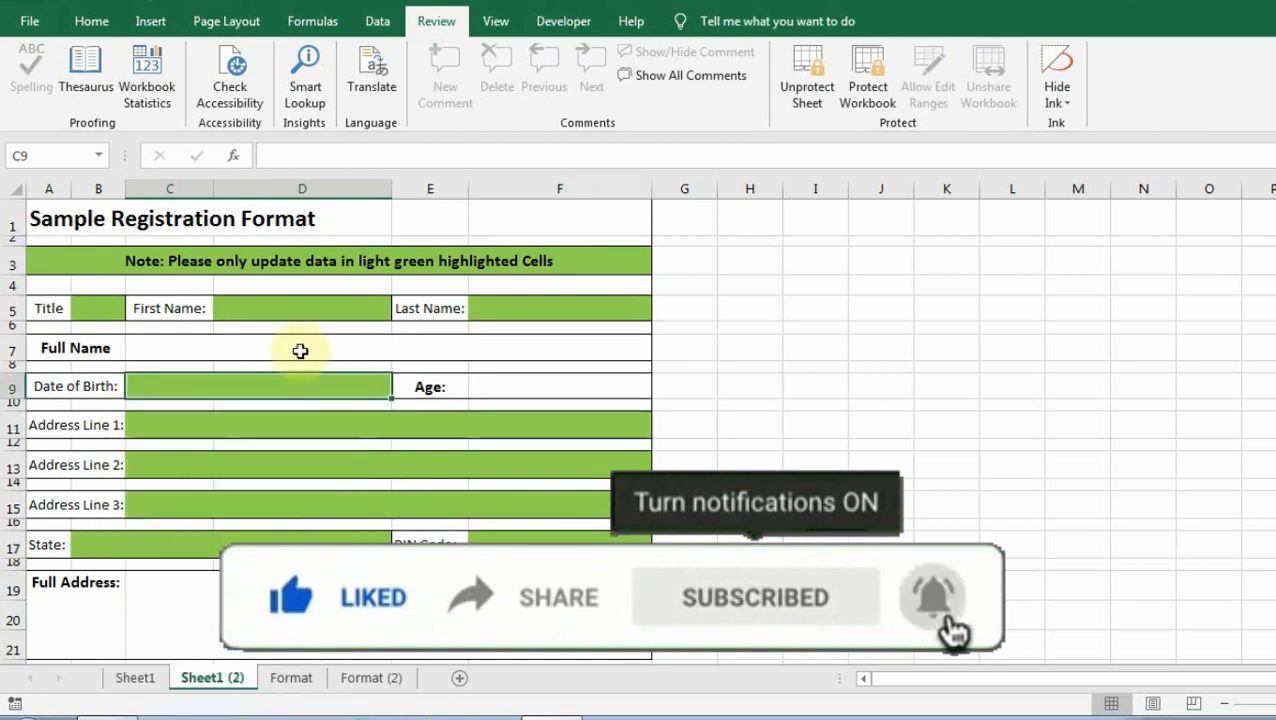
# Check that only the green input cells can be selected, then switch to the Format (2) sheet.
pyautogui.click(290, 263)
pyautogui.click(114, 311)
pyautogui.click(191, 386)
pyautogui.click(375, 682)
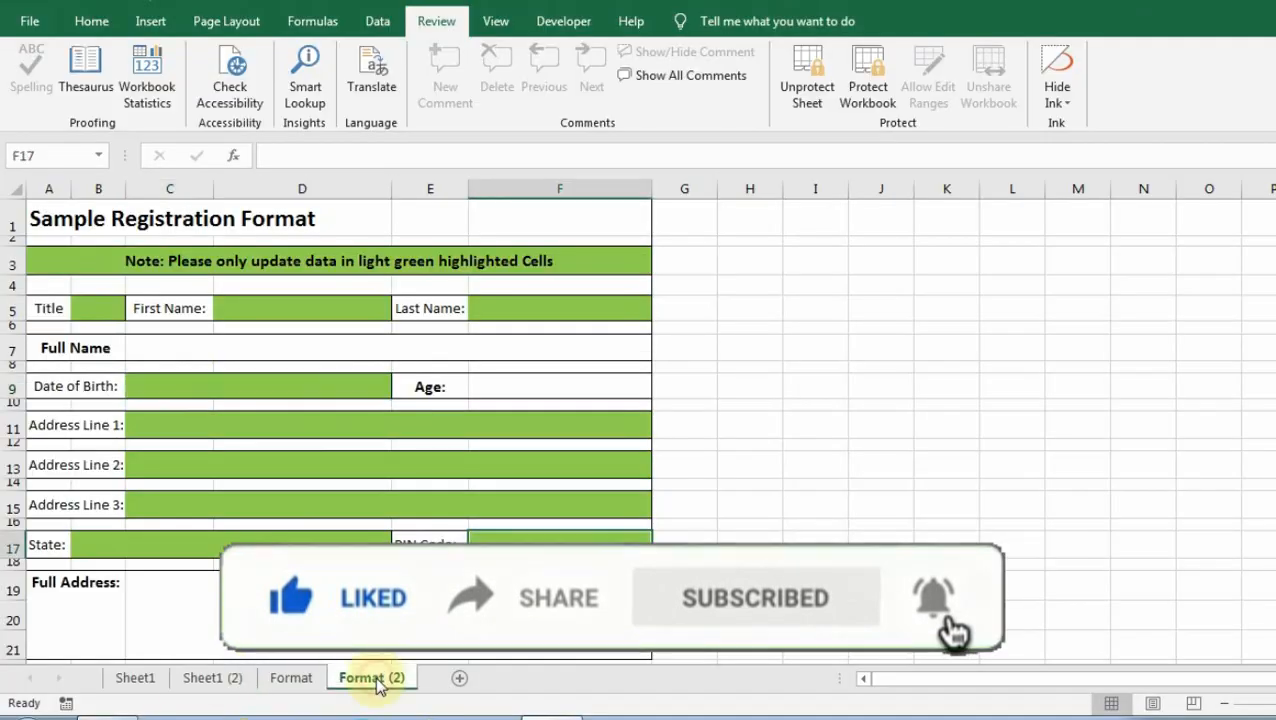